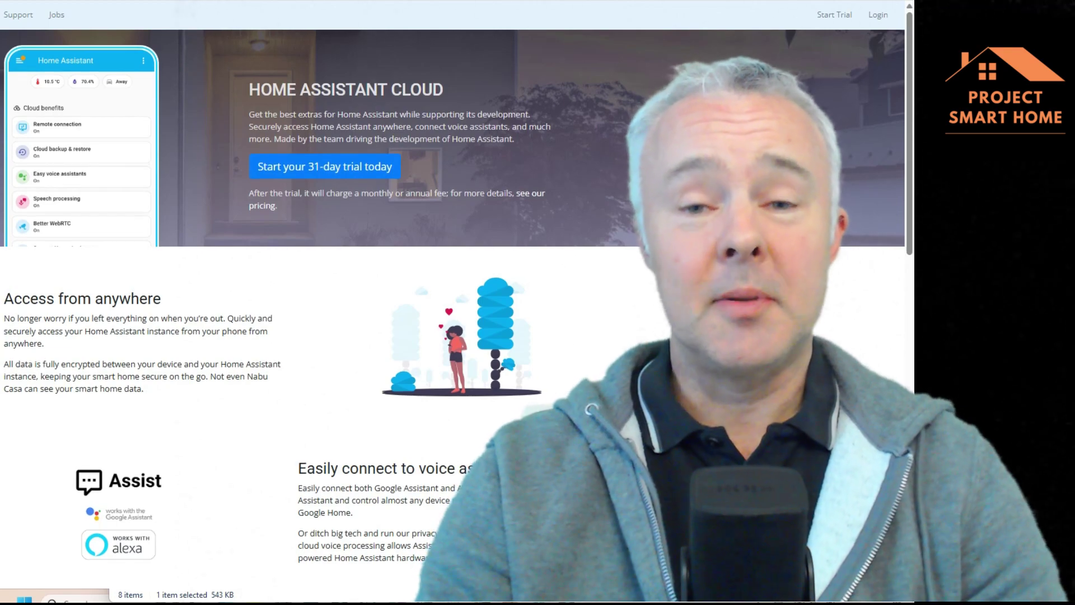
Step: Scroll down through the Nabu Casa Home Assistant Cloud home page and back to the top
{"action": "scroll", "coordinate": [591, 411], "scroll_direction": "down", "scroll_amount": 2}
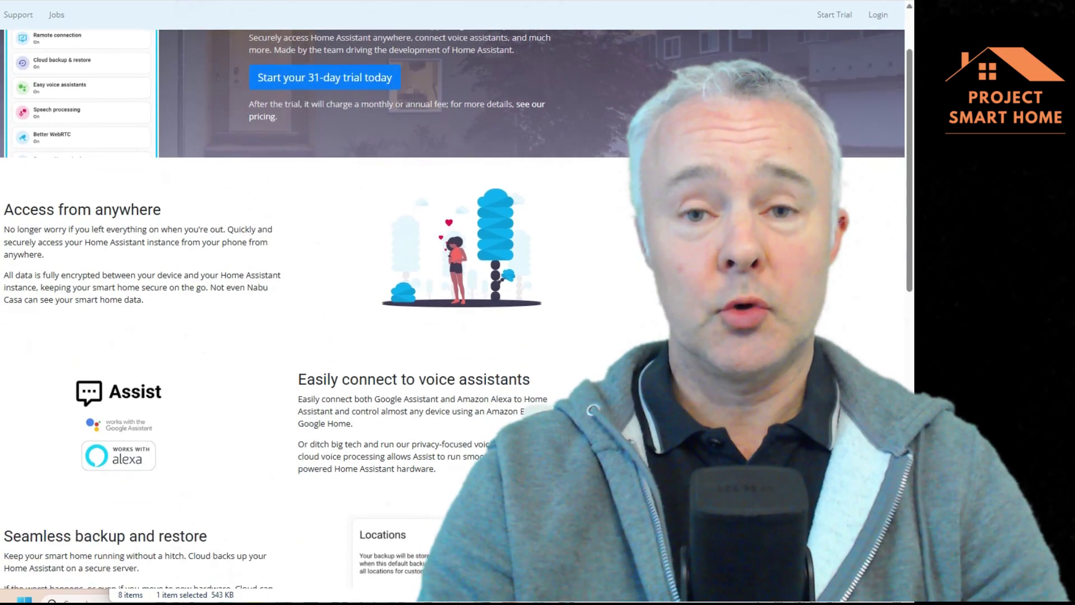
{"action": "scroll", "coordinate": [591, 412], "scroll_direction": "down", "scroll_amount": 1}
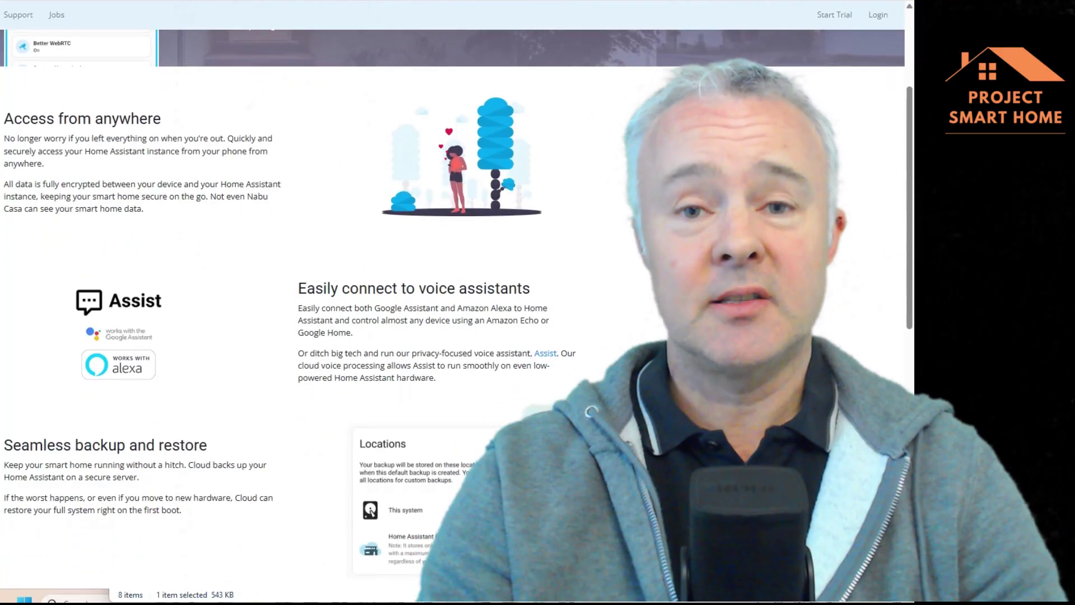
{"action": "scroll", "coordinate": [591, 411], "scroll_direction": "down", "scroll_amount": 1}
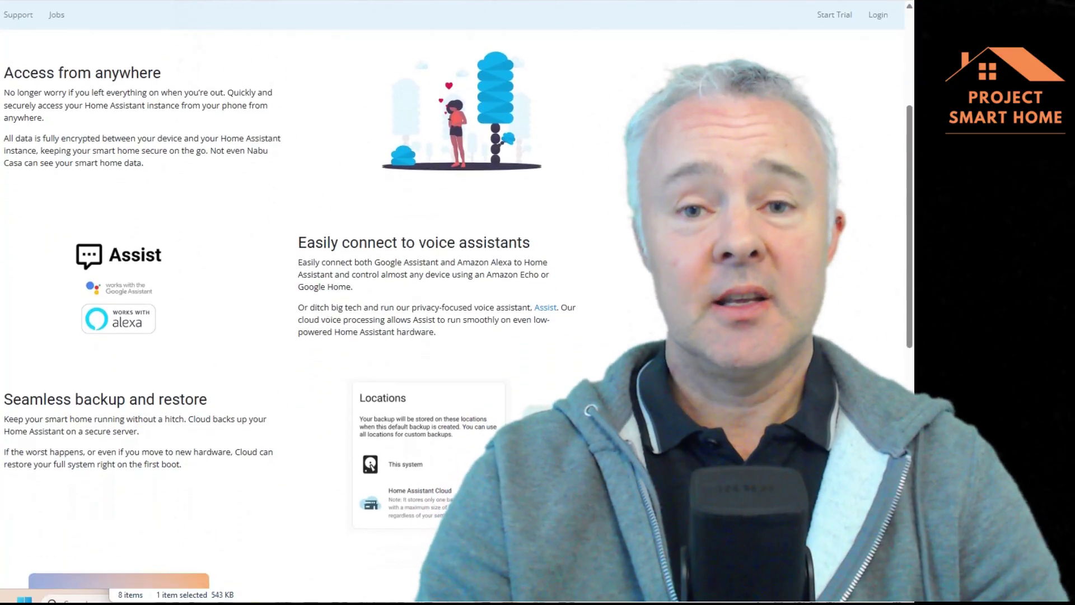
{"action": "scroll", "coordinate": [591, 411], "scroll_direction": "down", "scroll_amount": 1}
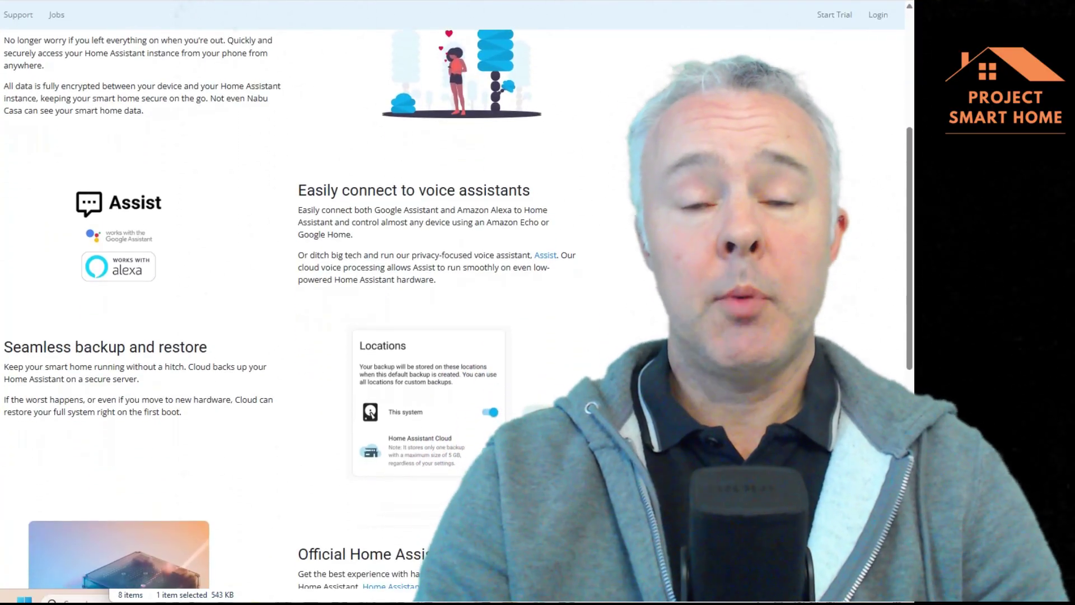
{"action": "scroll", "coordinate": [591, 410], "scroll_direction": "down", "scroll_amount": 2}
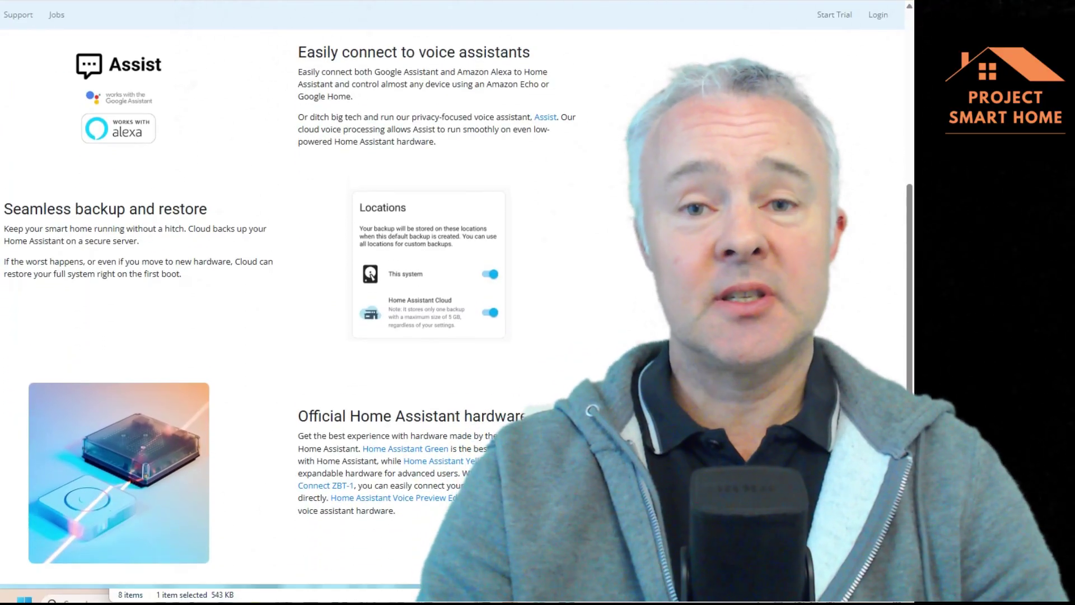
{"action": "scroll", "coordinate": [591, 411], "scroll_direction": "down", "scroll_amount": 1}
{"action": "scroll", "coordinate": [457, 309], "scroll_direction": "down", "scroll_amount": 1}
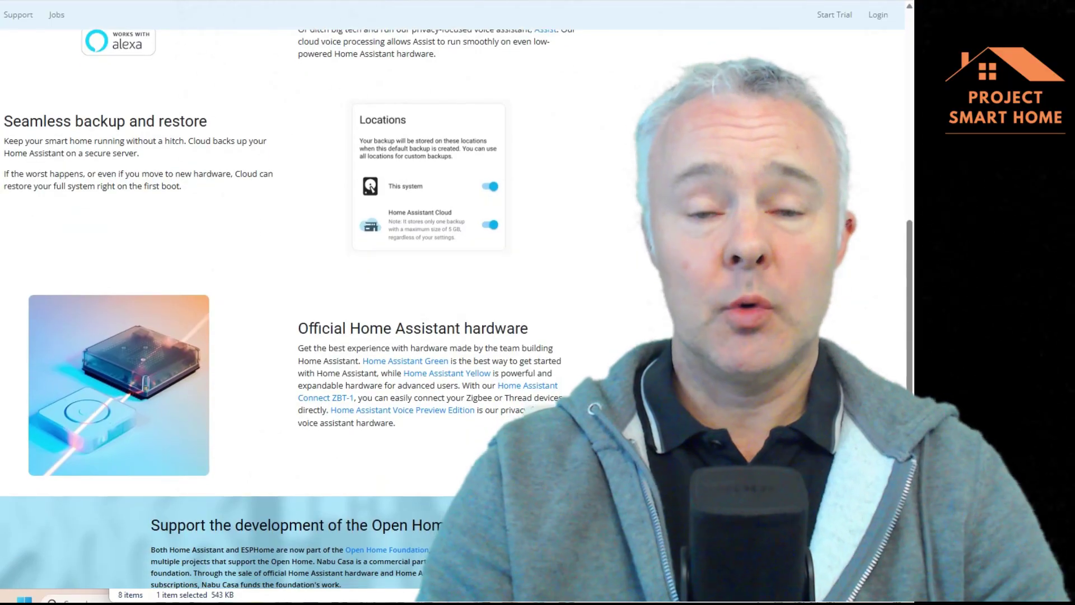
{"action": "scroll", "coordinate": [457, 309], "scroll_direction": "down", "scroll_amount": 1}
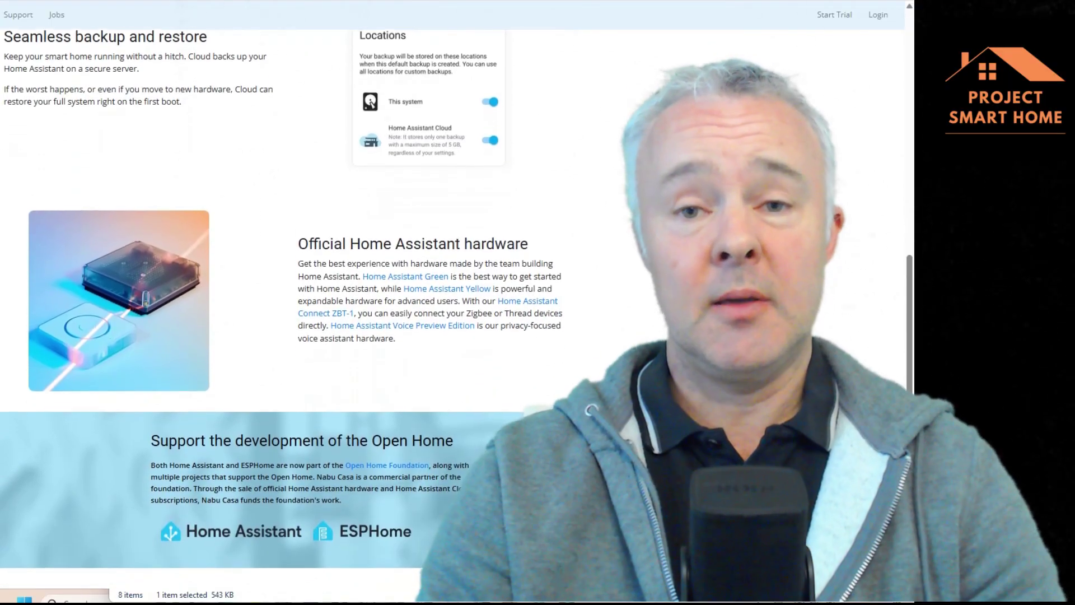
{"action": "scroll", "coordinate": [457, 309], "scroll_direction": "down", "scroll_amount": 1}
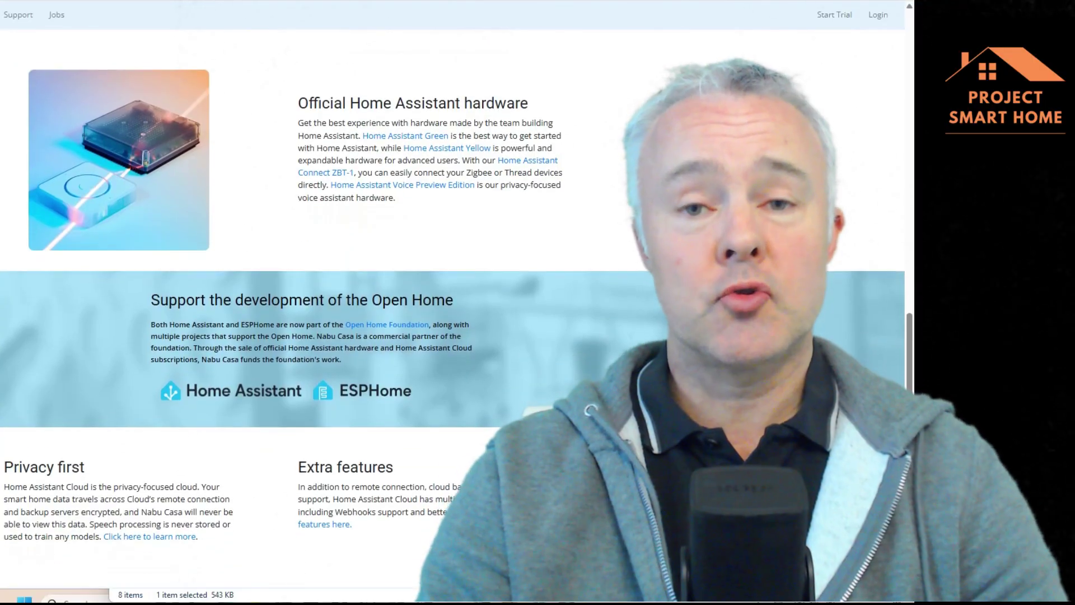
{"action": "scroll", "coordinate": [457, 310], "scroll_direction": "down", "scroll_amount": 1}
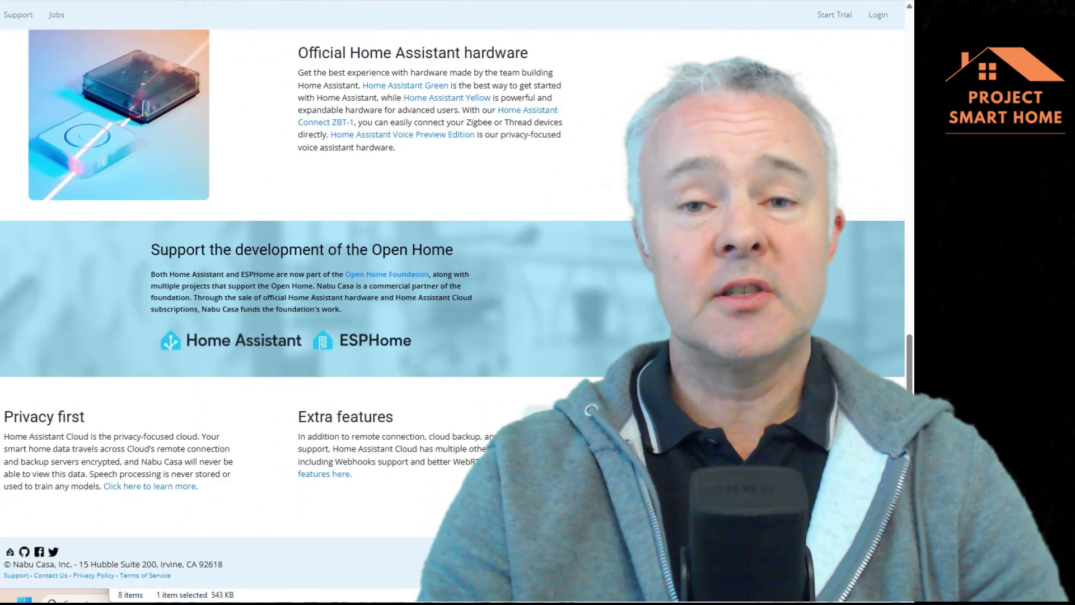
{"action": "scroll", "coordinate": [456, 309], "scroll_direction": "up", "scroll_amount": 1}
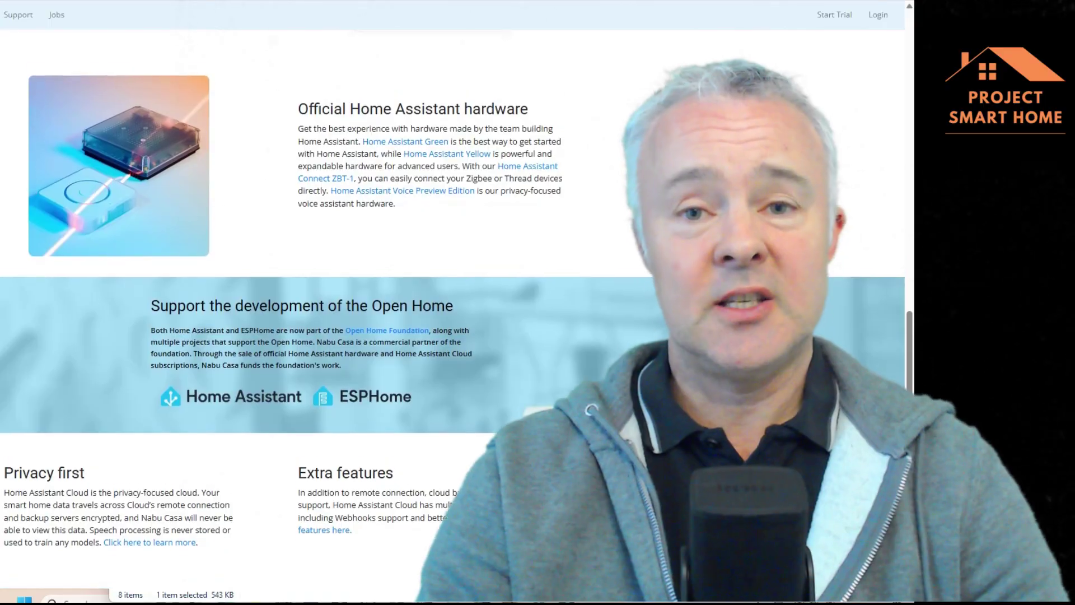
{"action": "scroll", "coordinate": [456, 309], "scroll_direction": "up", "scroll_amount": 1}
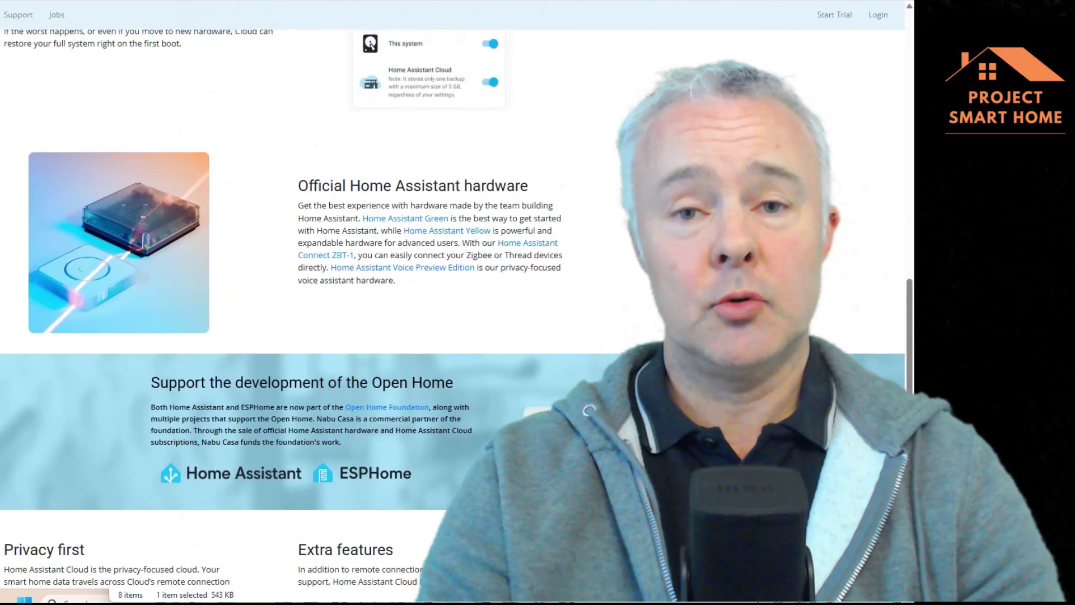
{"action": "scroll", "coordinate": [457, 310], "scroll_direction": "up", "scroll_amount": 1}
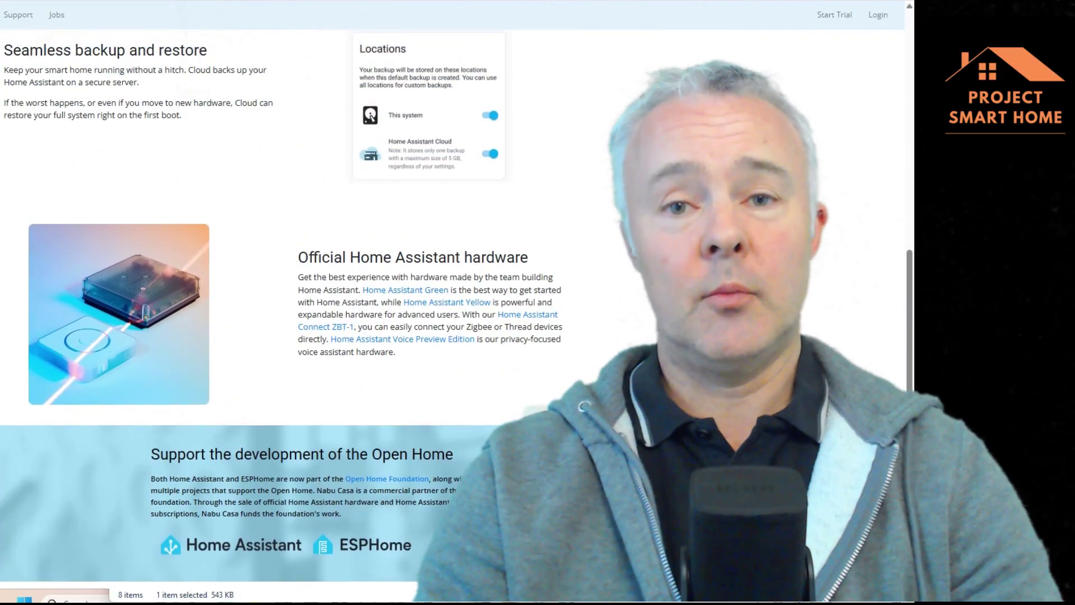
{"action": "scroll", "coordinate": [457, 309], "scroll_direction": "up", "scroll_amount": 1}
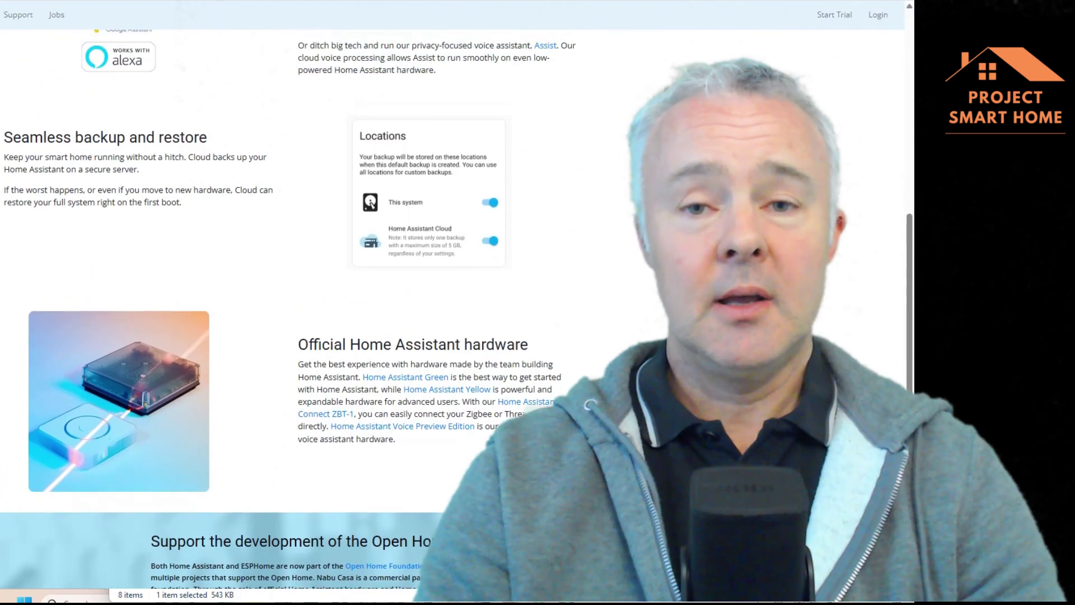
{"action": "scroll", "coordinate": [457, 309], "scroll_direction": "up", "scroll_amount": 1}
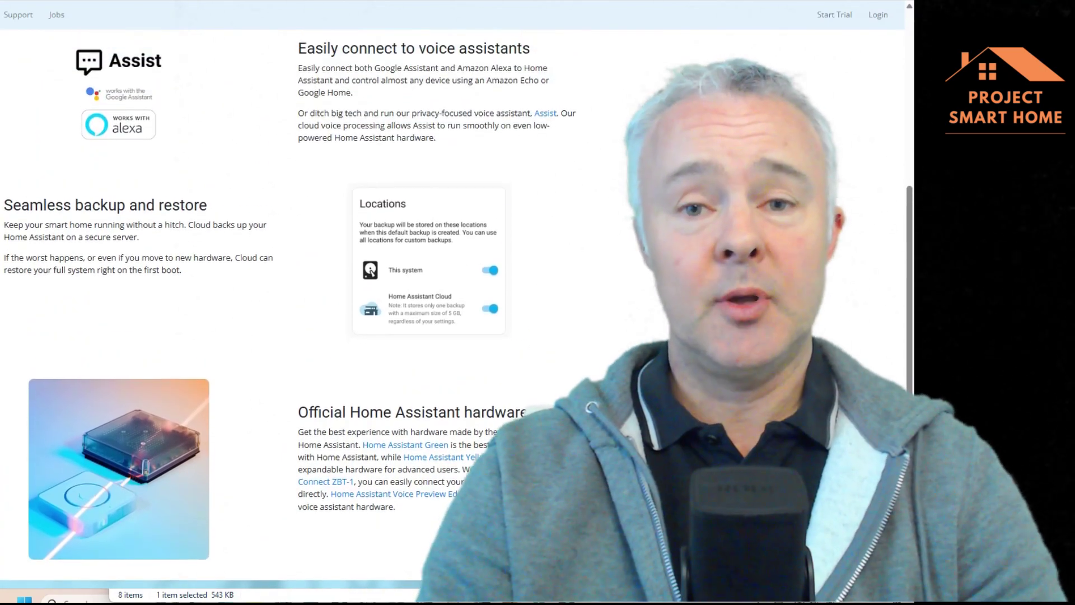
{"action": "scroll", "coordinate": [457, 309], "scroll_direction": "up", "scroll_amount": 1}
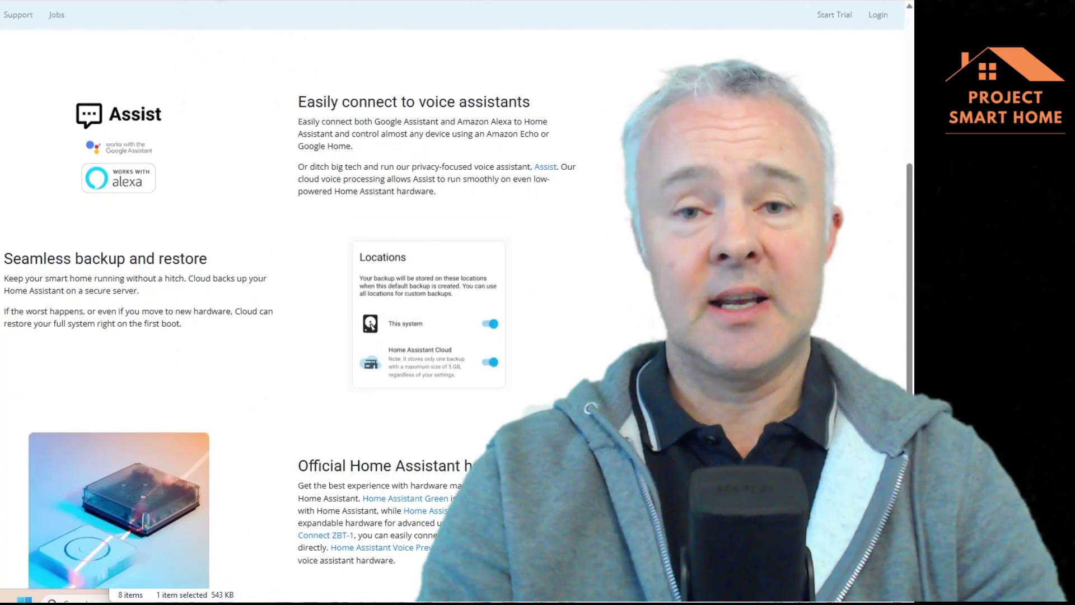
{"action": "scroll", "coordinate": [457, 309], "scroll_direction": "up", "scroll_amount": 1}
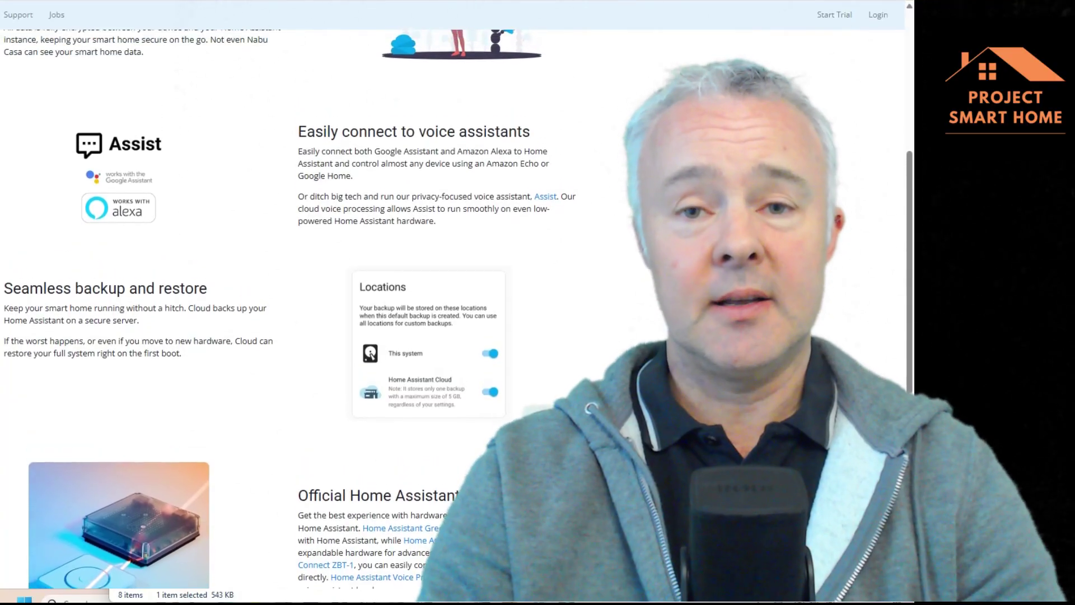
{"action": "scroll", "coordinate": [457, 309], "scroll_direction": "up", "scroll_amount": 1}
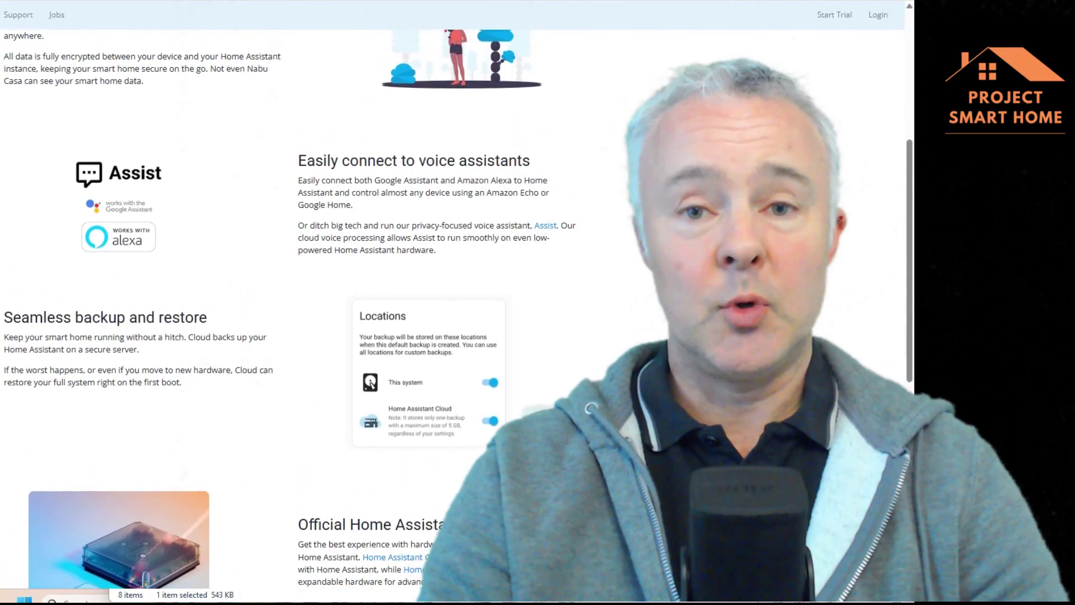
{"action": "scroll", "coordinate": [457, 309], "scroll_direction": "up", "scroll_amount": 3}
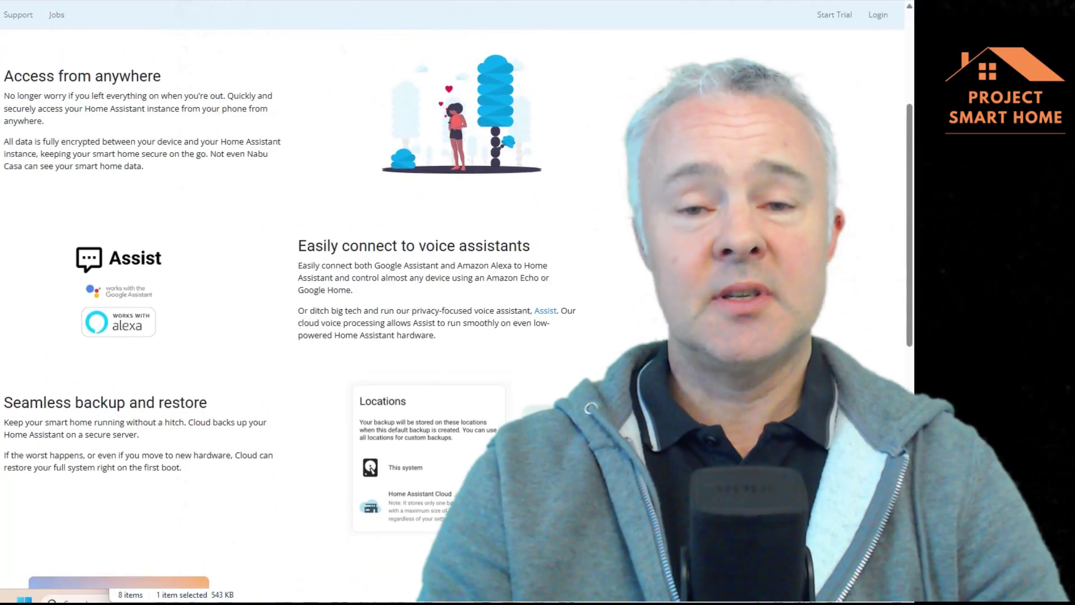
{"action": "scroll", "coordinate": [457, 309], "scroll_direction": "up", "scroll_amount": 3}
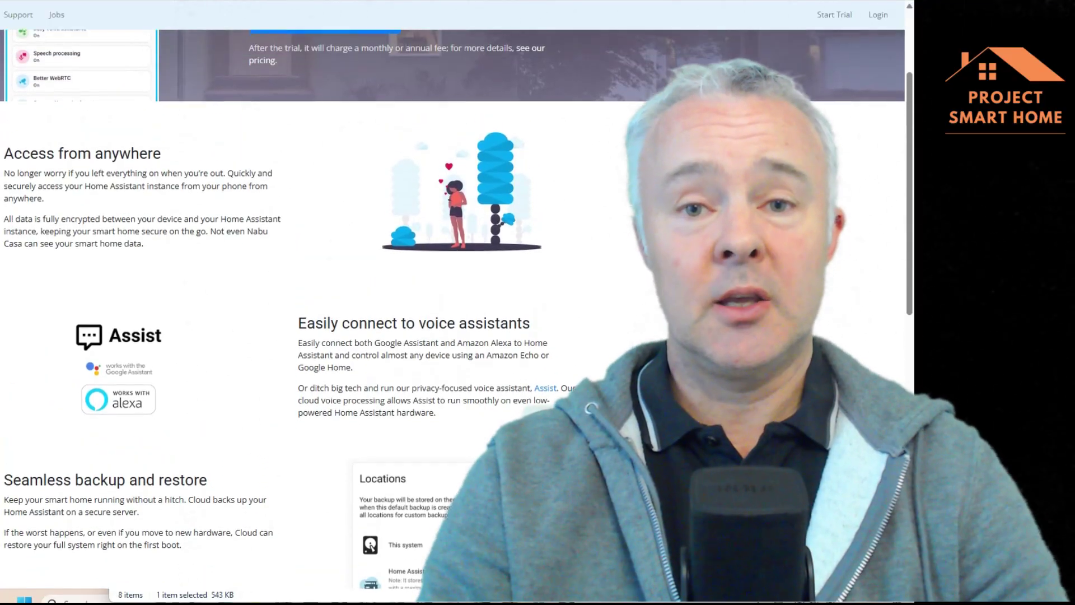
{"action": "scroll", "coordinate": [457, 309], "scroll_direction": "up", "scroll_amount": 3}
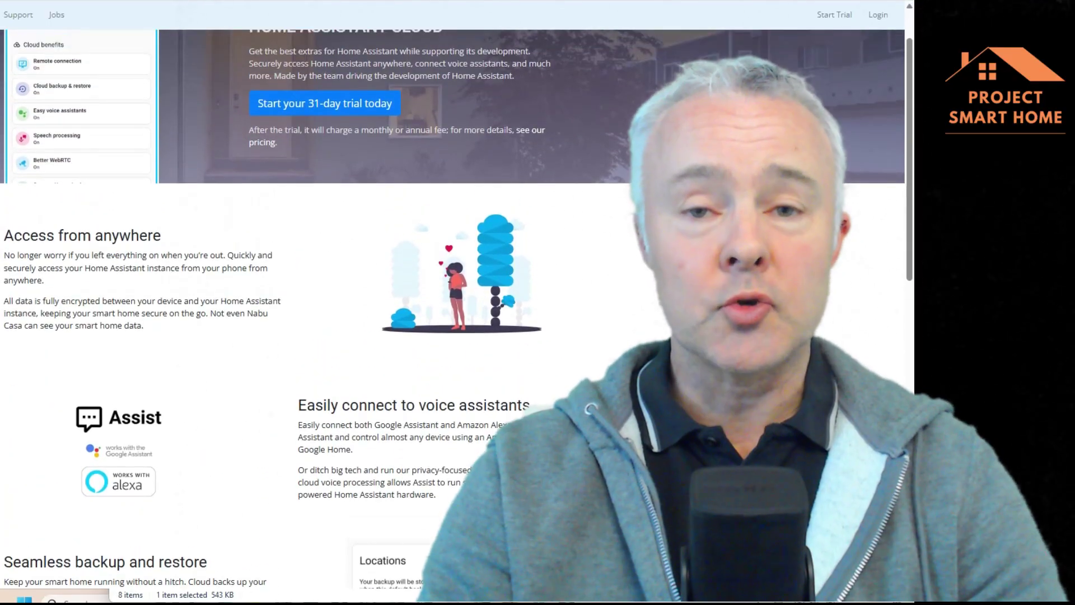
{"action": "scroll", "coordinate": [457, 309], "scroll_direction": "up", "scroll_amount": 3}
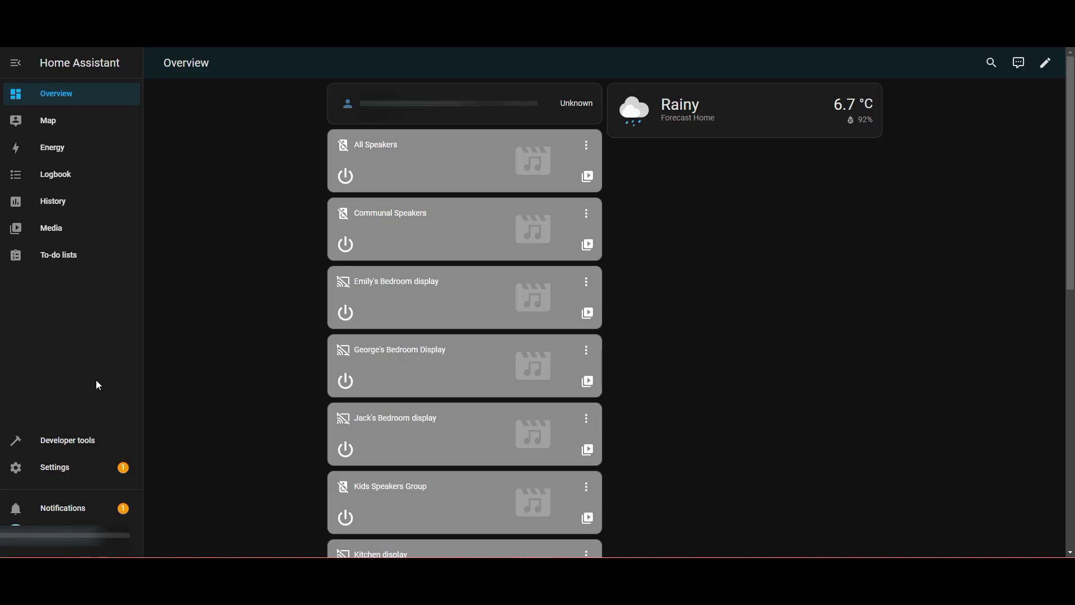
Step: Go to Settings and open the Home Assistant Cloud sign-in page
{"action": "left_click", "coordinate": [55, 476]}
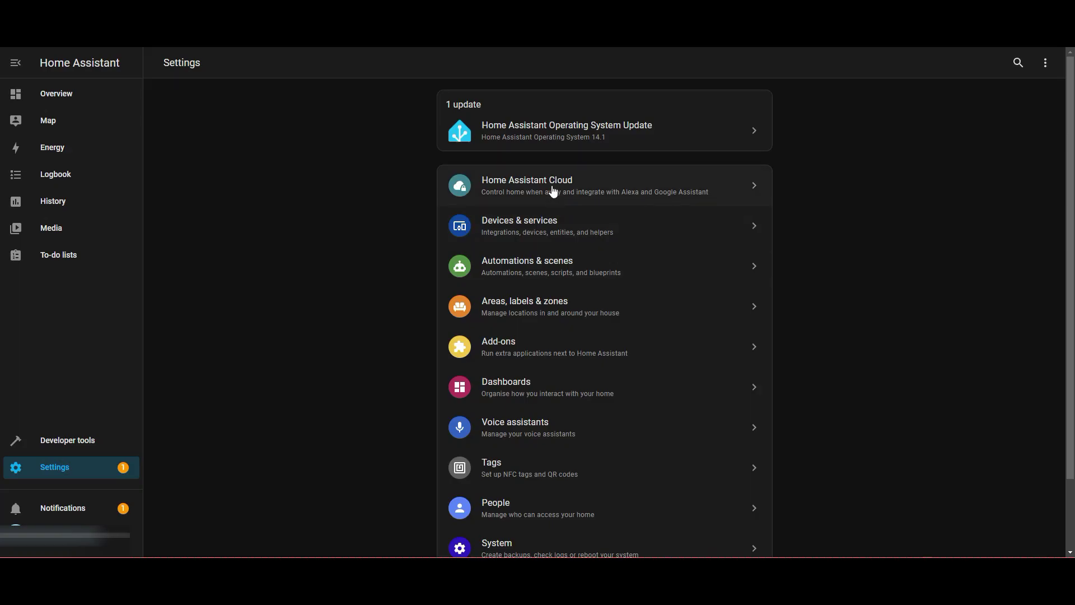
{"action": "left_click", "coordinate": [552, 190]}
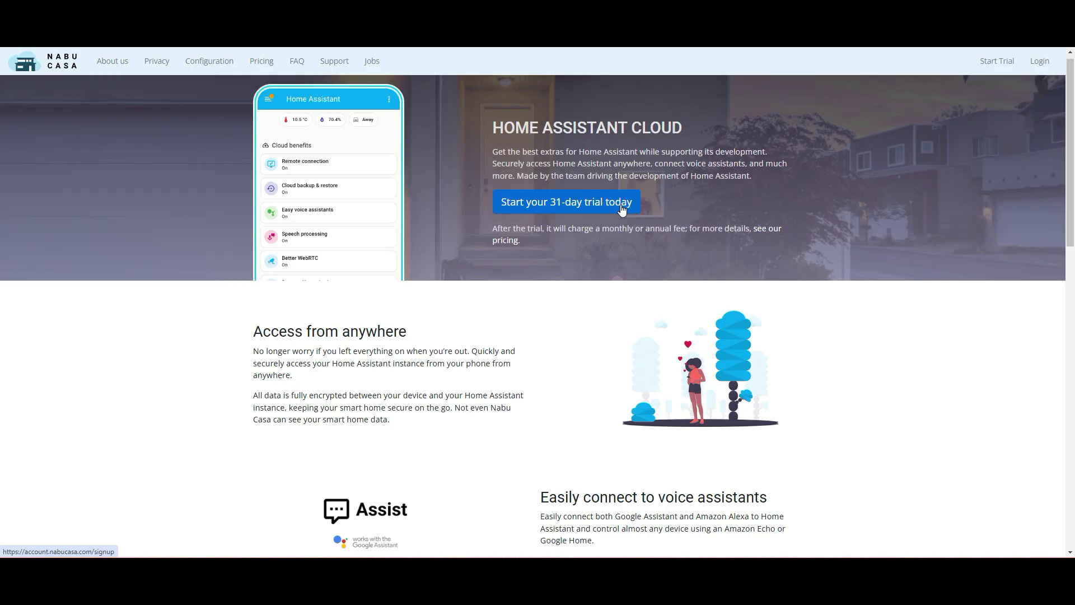
{"action": "scroll", "coordinate": [609, 325], "scroll_direction": "down", "scroll_amount": 2}
{"action": "scroll", "coordinate": [609, 324], "scroll_direction": "down", "scroll_amount": 3}
{"action": "scroll", "coordinate": [609, 325], "scroll_direction": "down", "scroll_amount": 2}
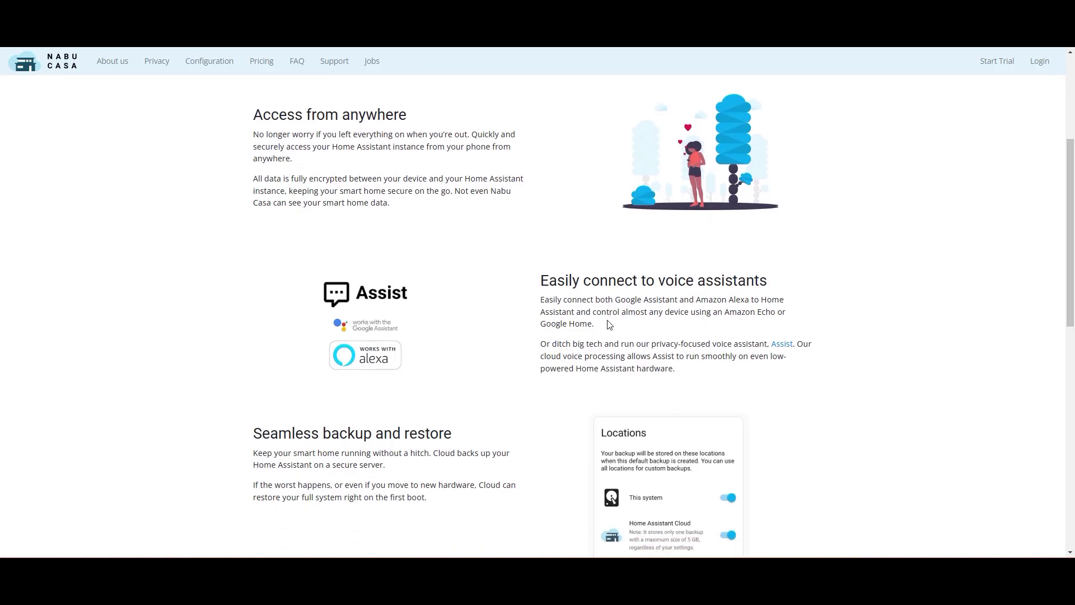
{"action": "scroll", "coordinate": [493, 327], "scroll_direction": "down", "scroll_amount": 1}
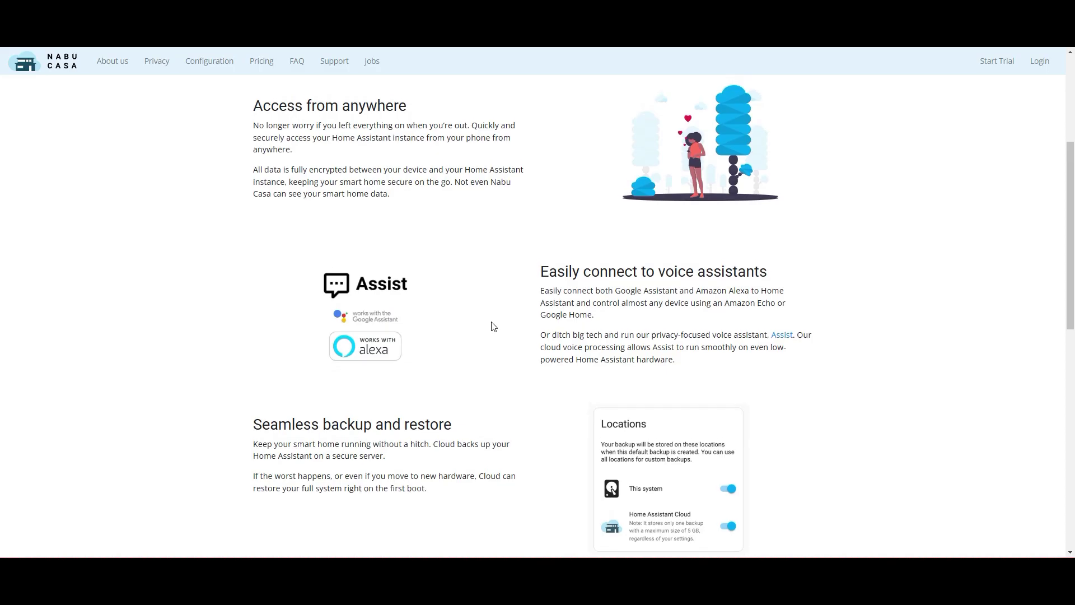
{"action": "scroll", "coordinate": [492, 327], "scroll_direction": "up", "scroll_amount": 1}
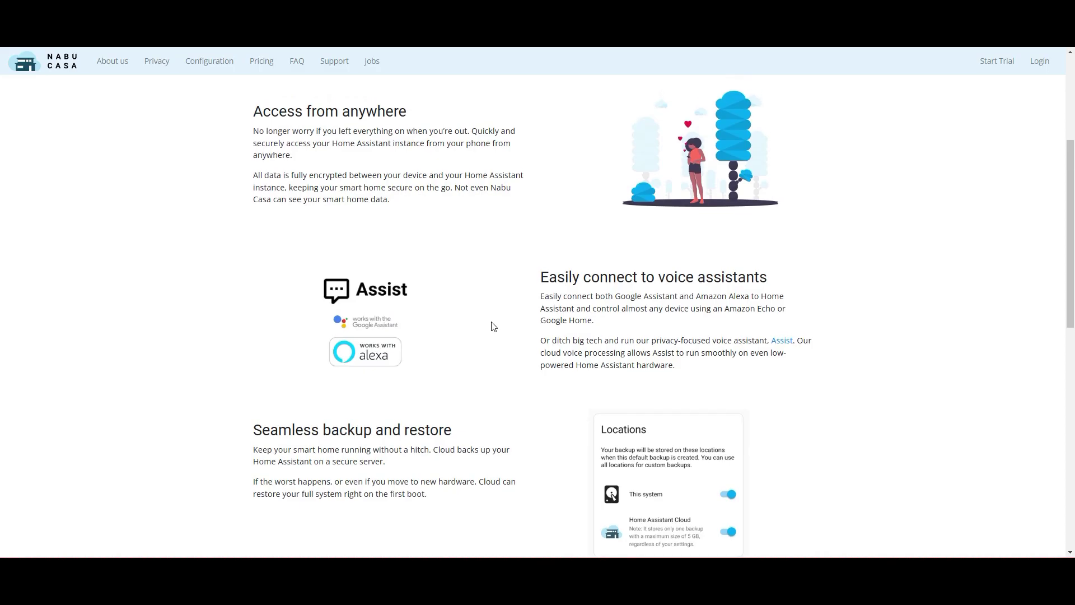
{"action": "scroll", "coordinate": [492, 323], "scroll_direction": "up", "scroll_amount": 1}
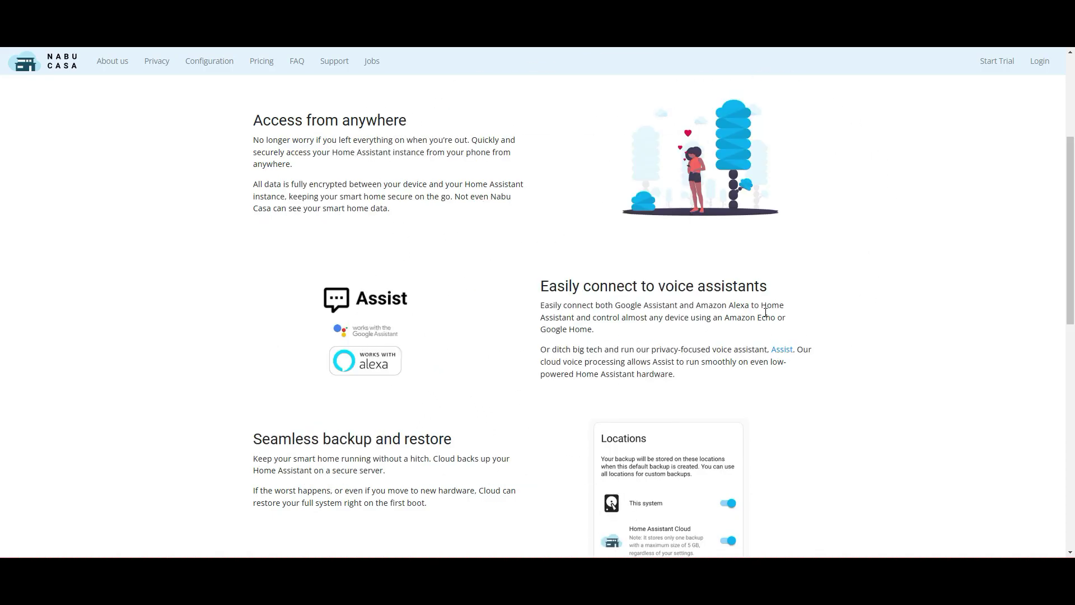
Step: Scroll through the Nabu Casa voice assistant, backup and restore feature sections
{"action": "scroll", "coordinate": [682, 359], "scroll_direction": "down", "scroll_amount": 1}
{"action": "scroll", "coordinate": [683, 359], "scroll_direction": "down", "scroll_amount": 2}
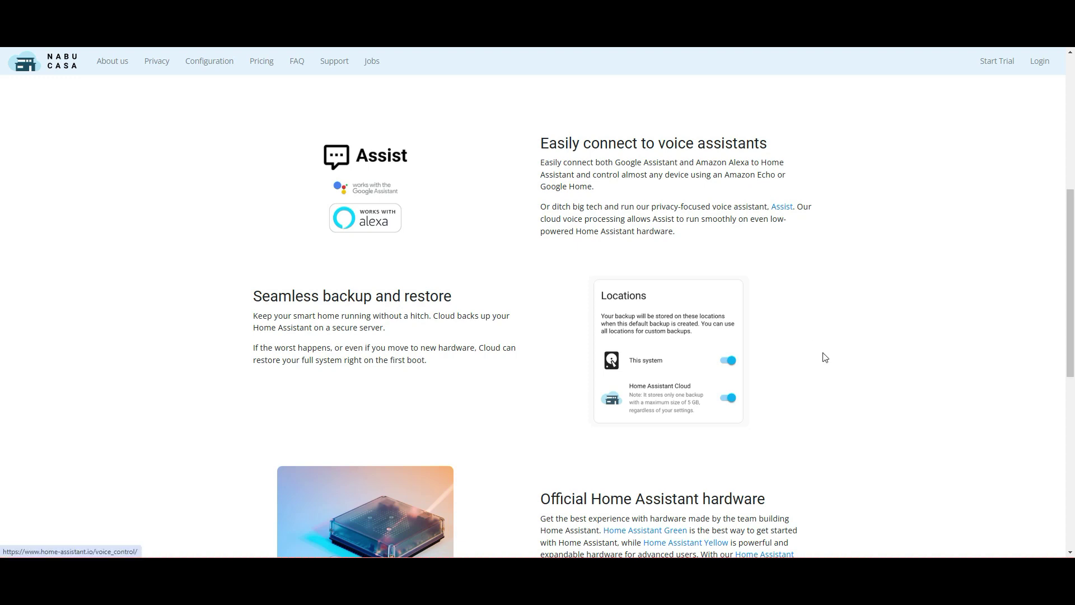
{"action": "scroll", "coordinate": [827, 363], "scroll_direction": "down", "scroll_amount": 2}
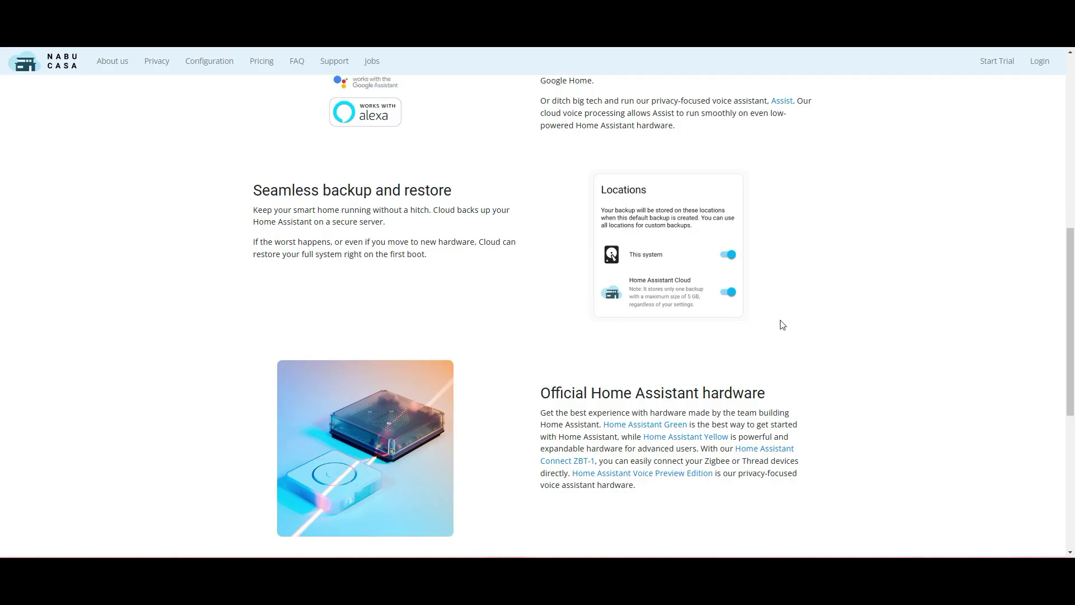
{"action": "scroll", "coordinate": [782, 325], "scroll_direction": "down", "scroll_amount": 1}
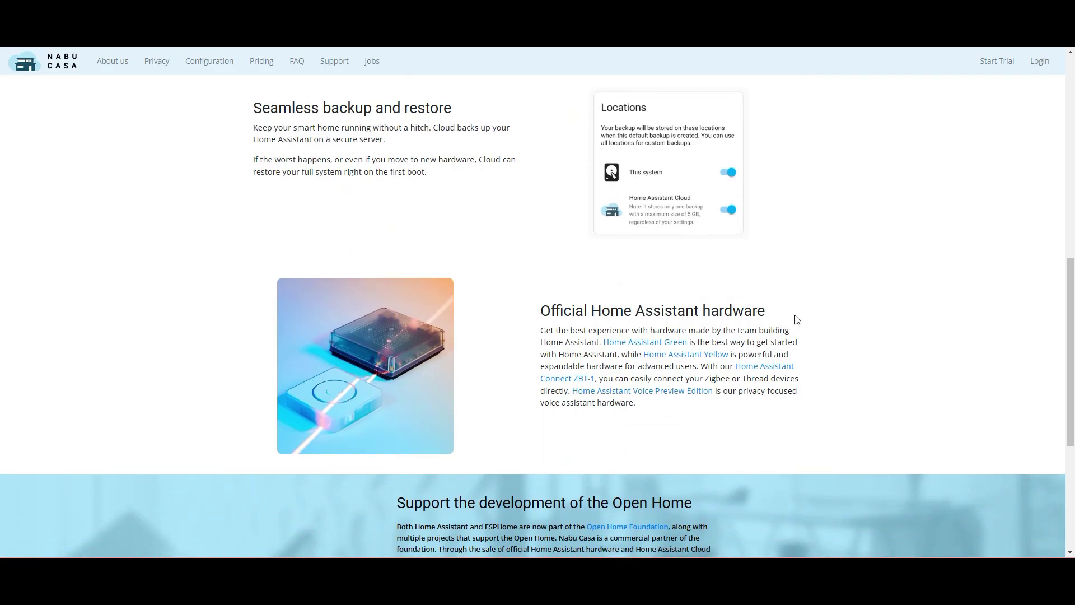
{"action": "scroll", "coordinate": [814, 307], "scroll_direction": "up", "scroll_amount": 1}
{"action": "scroll", "coordinate": [816, 307], "scroll_direction": "up", "scroll_amount": 8}
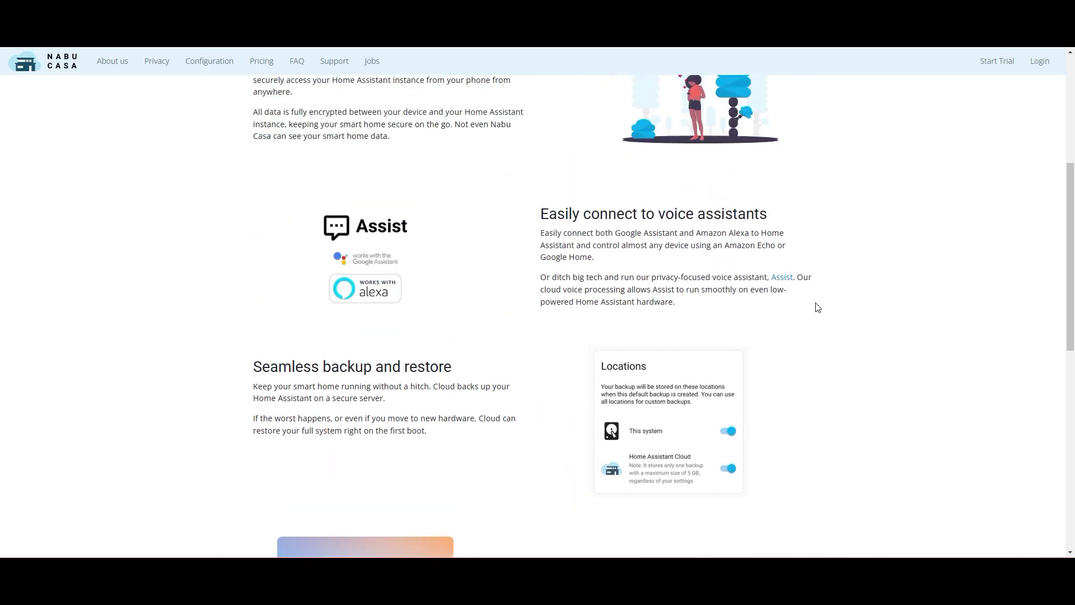
{"action": "scroll", "coordinate": [818, 308], "scroll_direction": "up", "scroll_amount": 1}
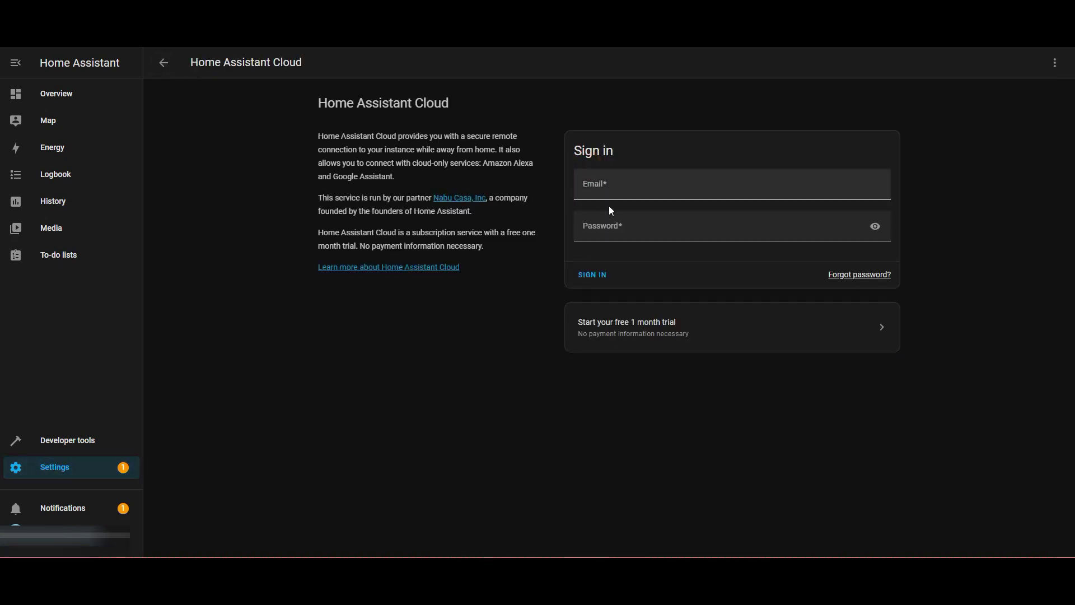
Step: Register for the free 1-month trial with the account e-mail and a suggested password
{"action": "left_click", "coordinate": [633, 221]}
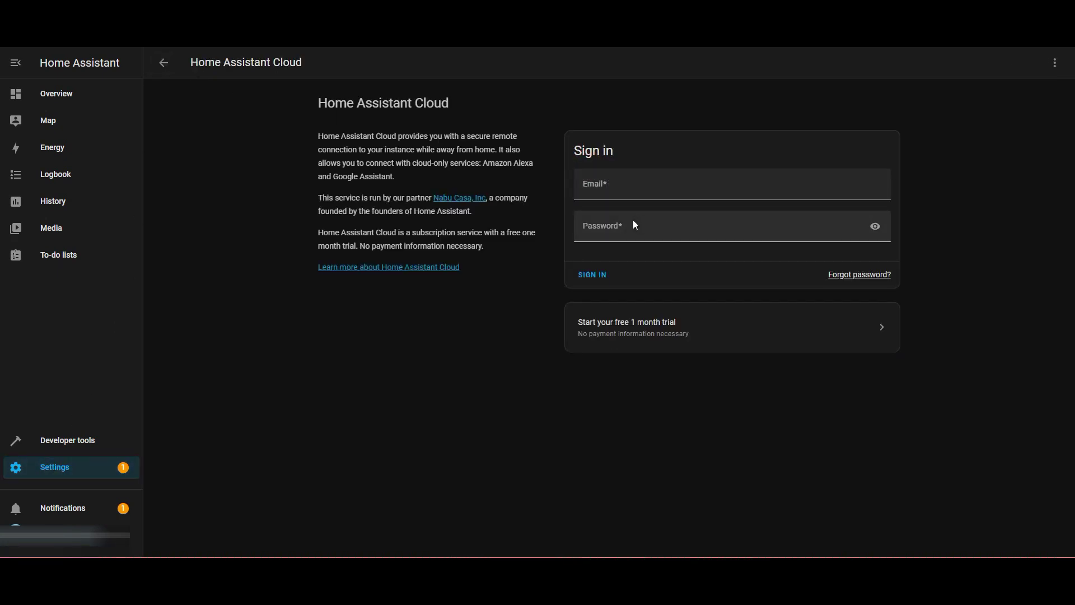
{"action": "left_click", "coordinate": [644, 332]}
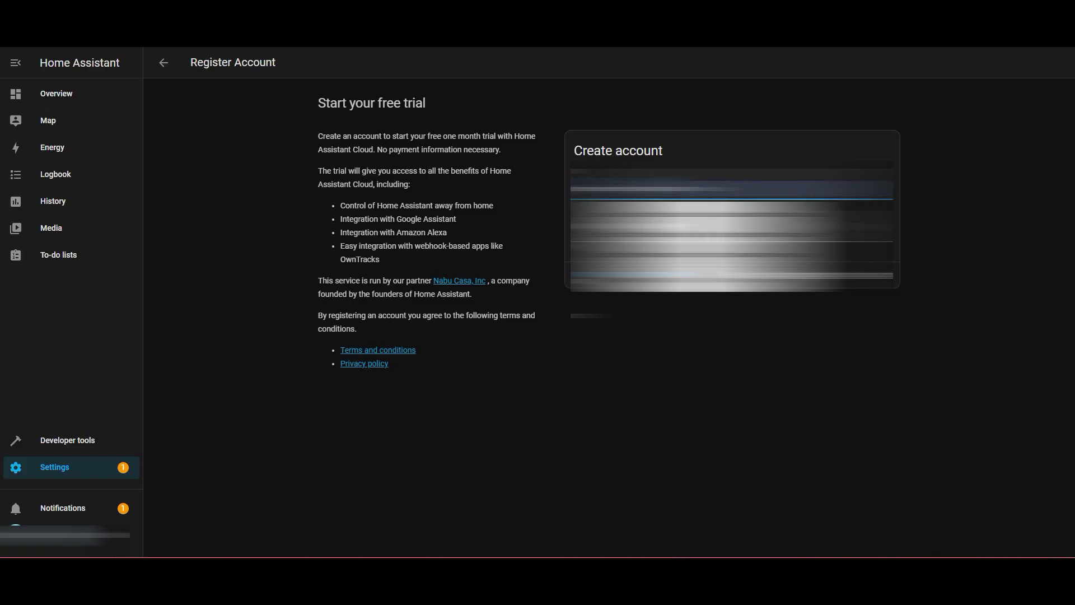
{"action": "left_click", "coordinate": [728, 229]}
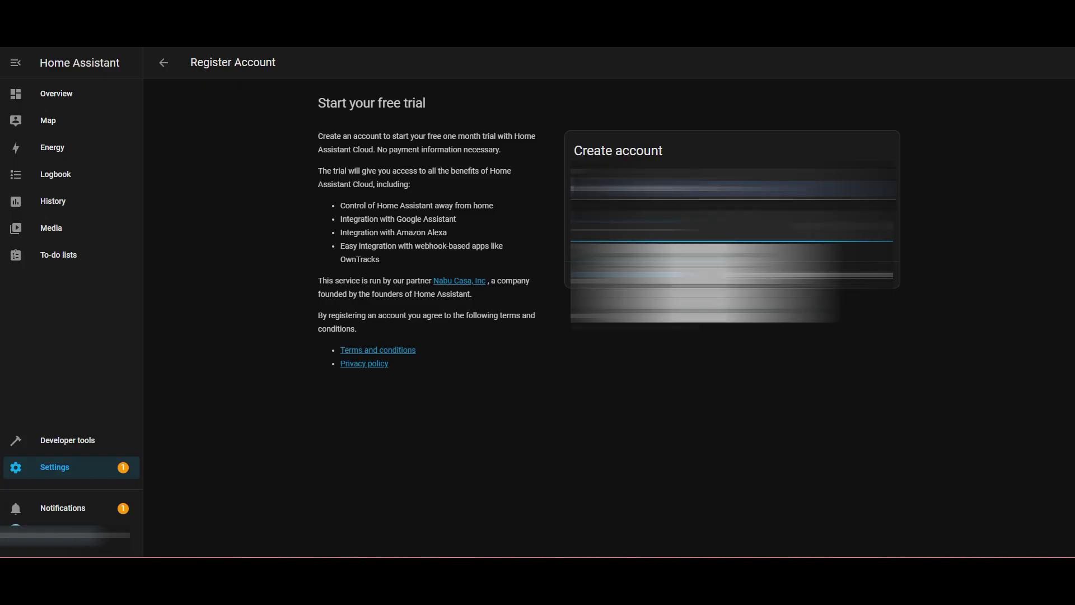
{"action": "left_click", "coordinate": [603, 279]}
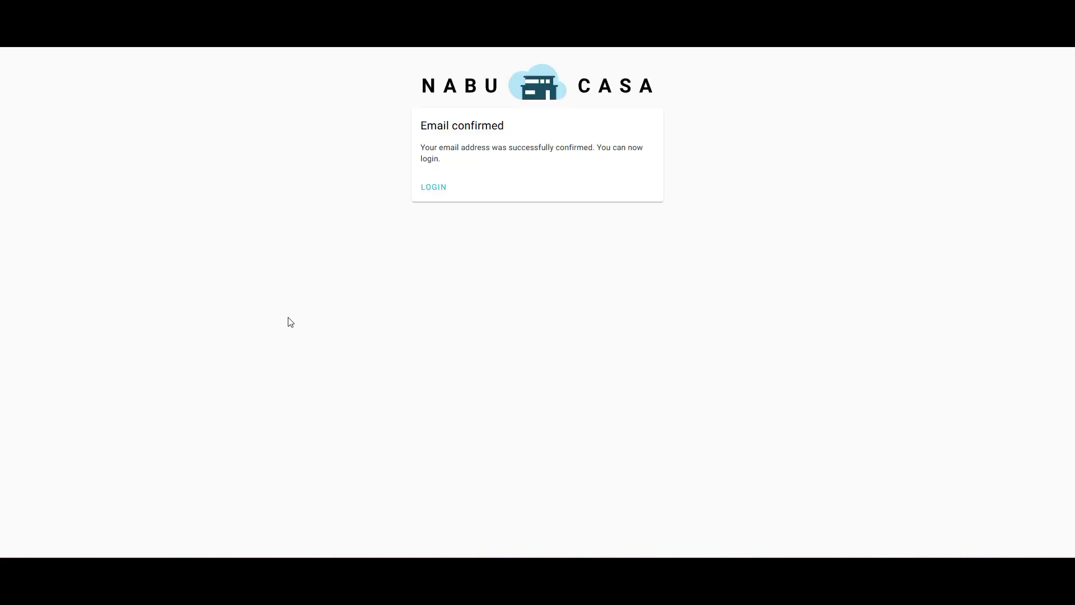
Step: Log in to the Nabu Casa portal with the account e-mail and saved password, then view the trial plan
{"action": "left_click", "coordinate": [439, 188]}
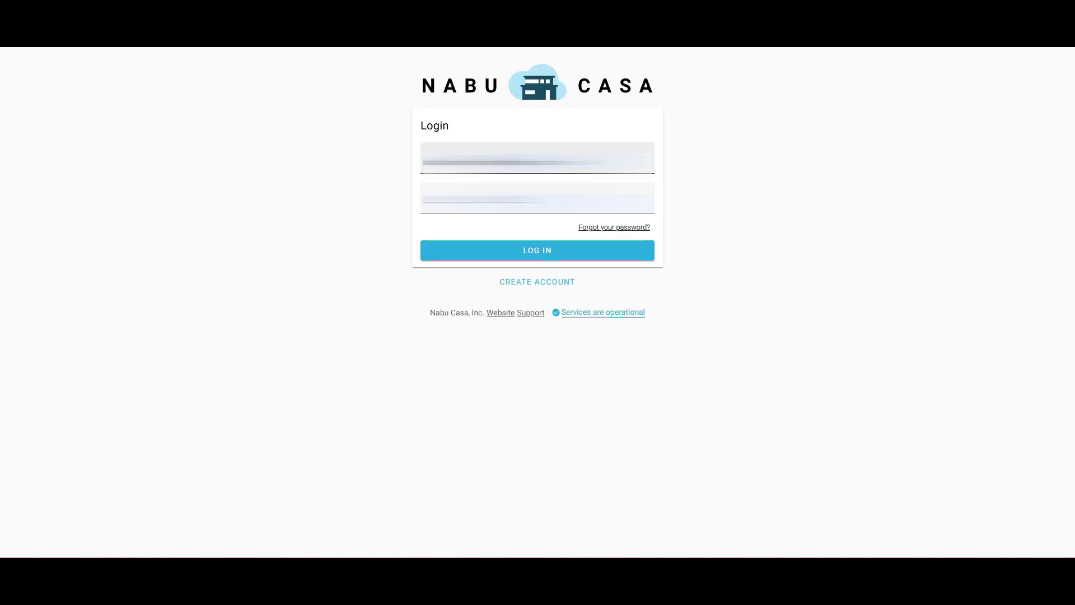
{"action": "left_click", "coordinate": [421, 167]}
{"action": "key", "text": "ctrl+a"}
{"action": "key", "text": "BackSpace"}
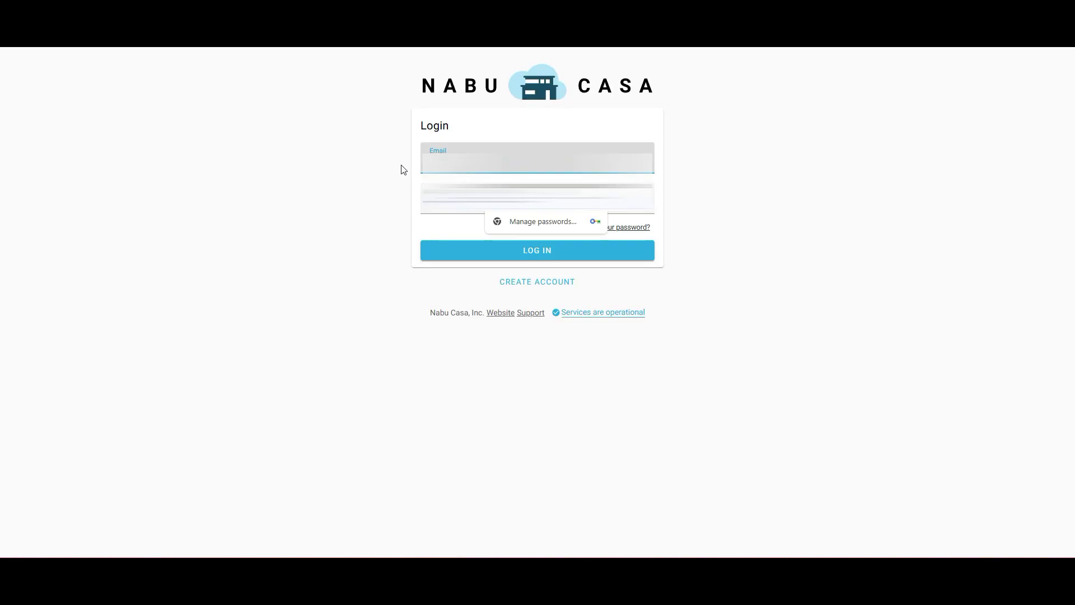
{"action": "key", "text": "ctrl+v"}
{"action": "key", "text": "Tab"}
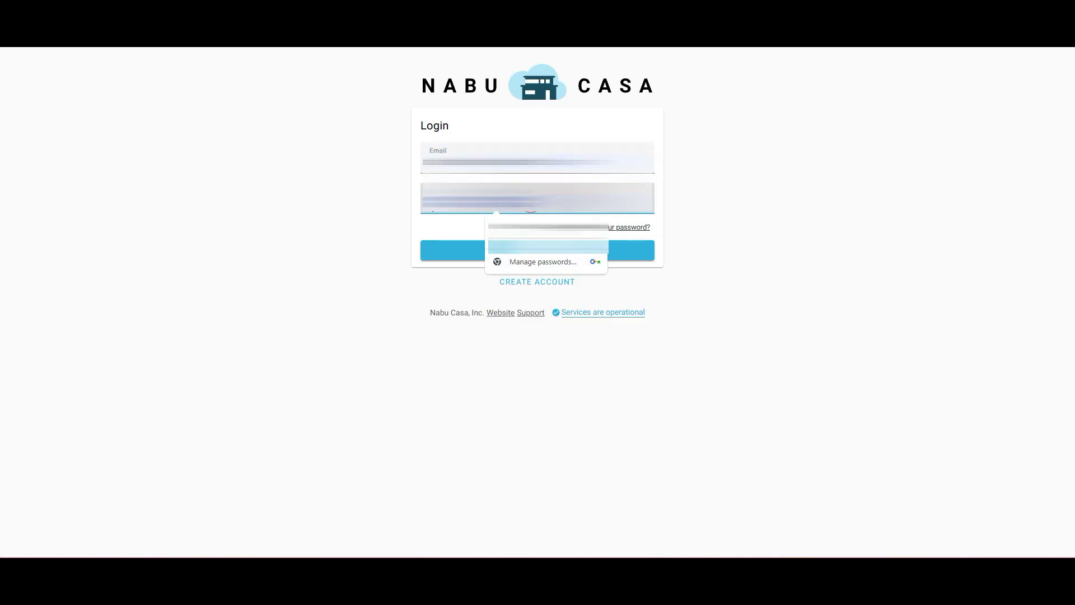
{"action": "key", "text": "Escape"}
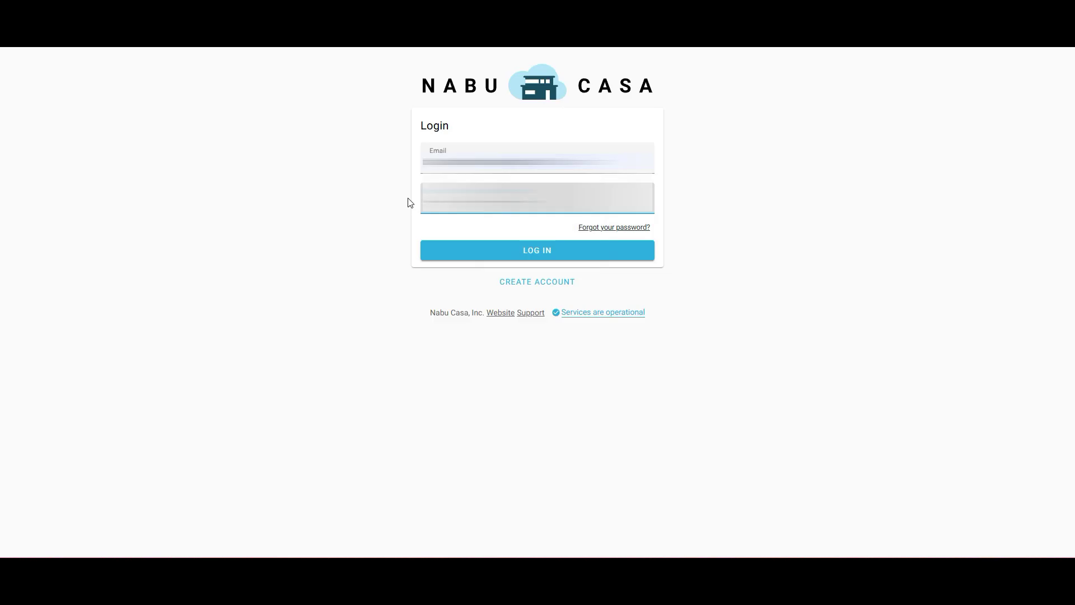
{"action": "key", "text": "Return"}
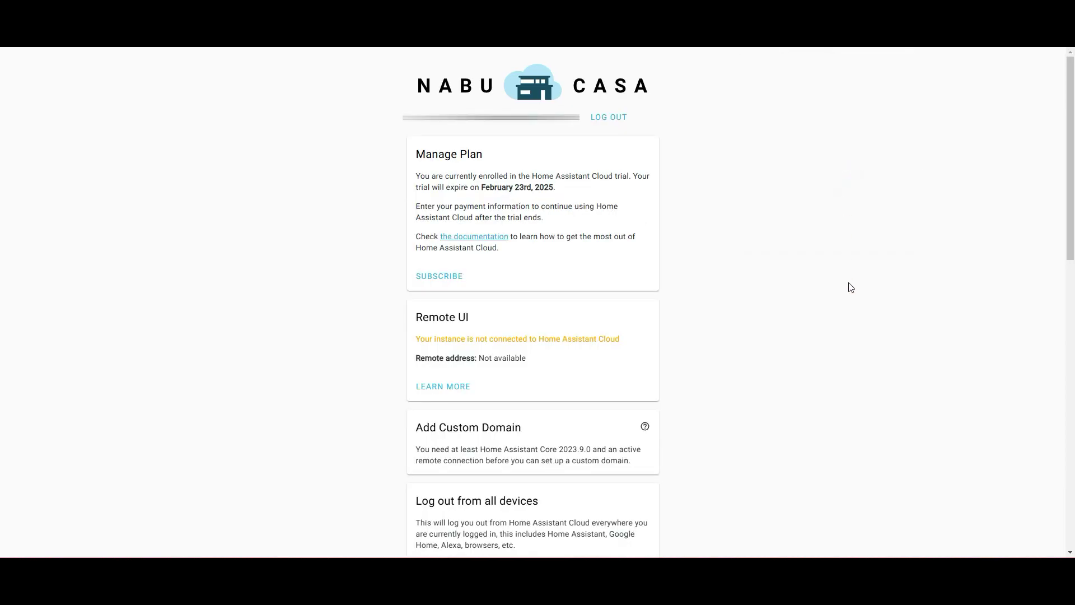
{"action": "scroll", "coordinate": [851, 287], "scroll_direction": "down", "scroll_amount": 1}
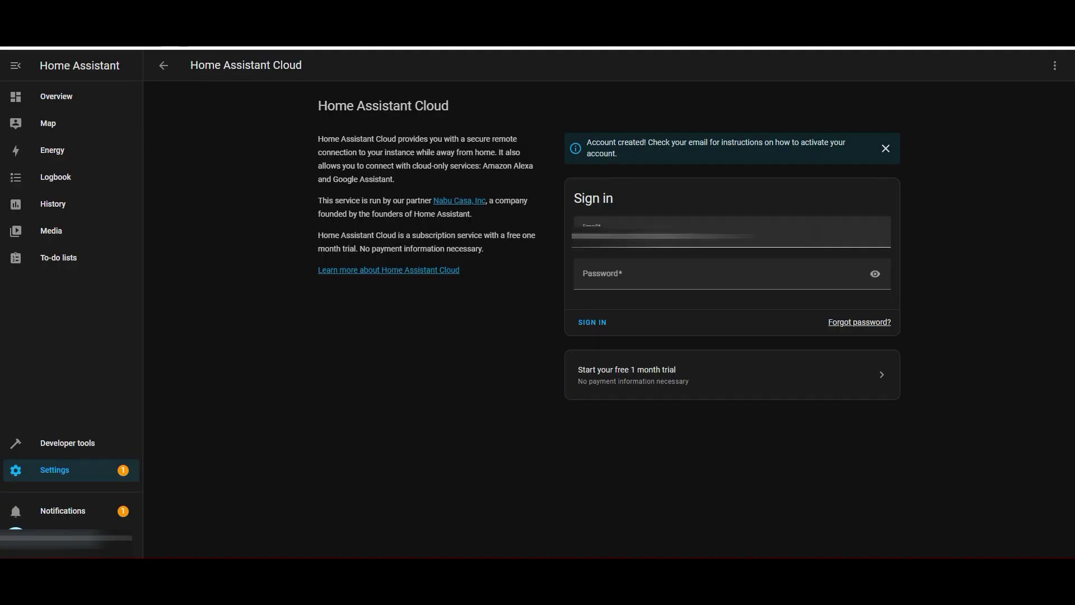
Step: Enter the account password in the Sign in card and sign in to Home Assistant Cloud
{"action": "left_click", "coordinate": [621, 275]}
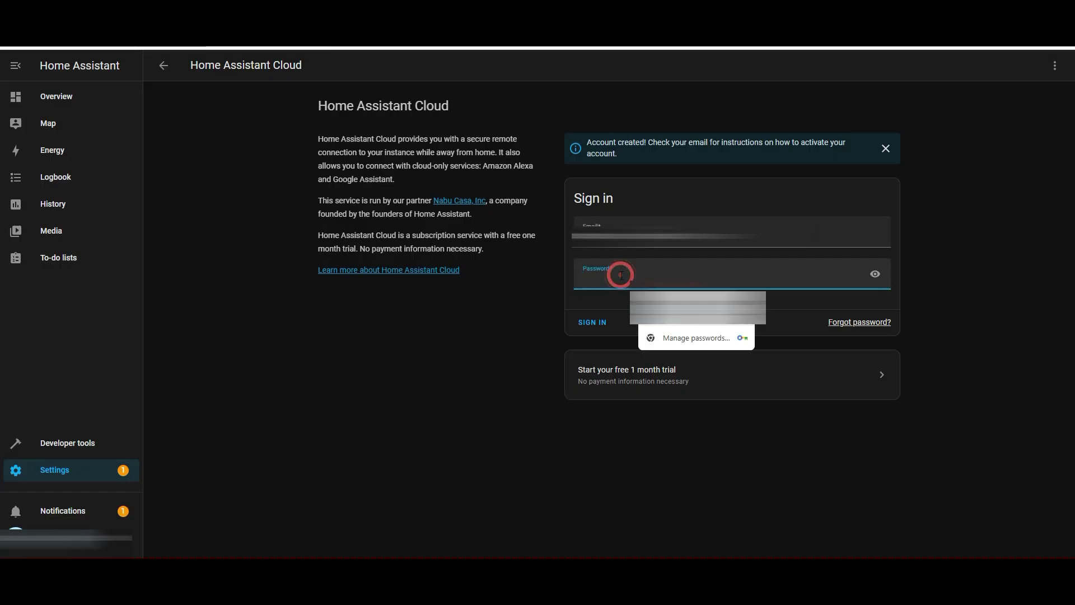
{"action": "type", "text": "••"}
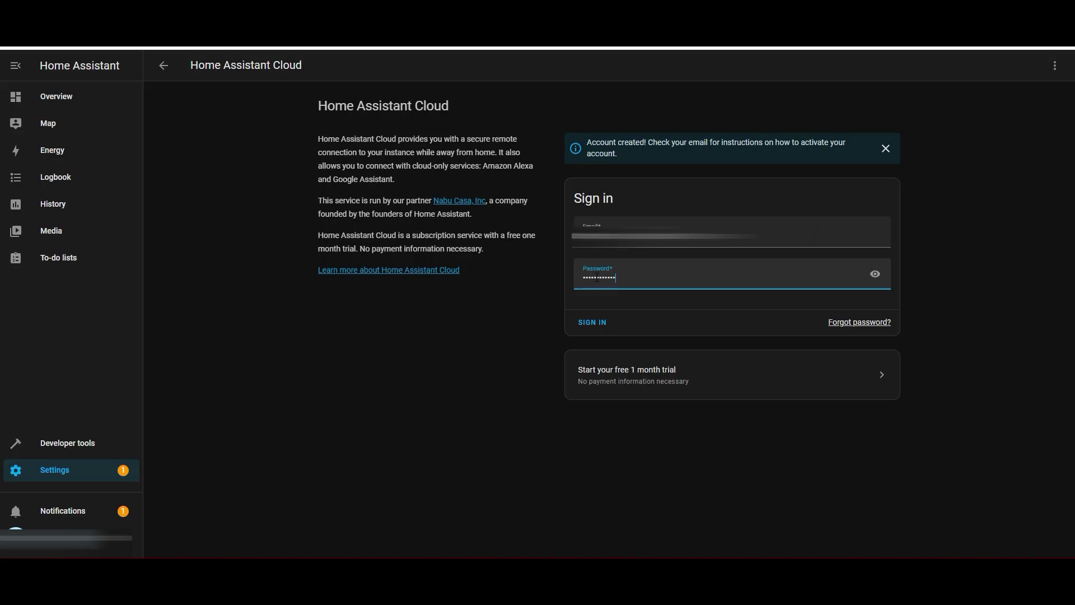
{"action": "type", "text": "•"}
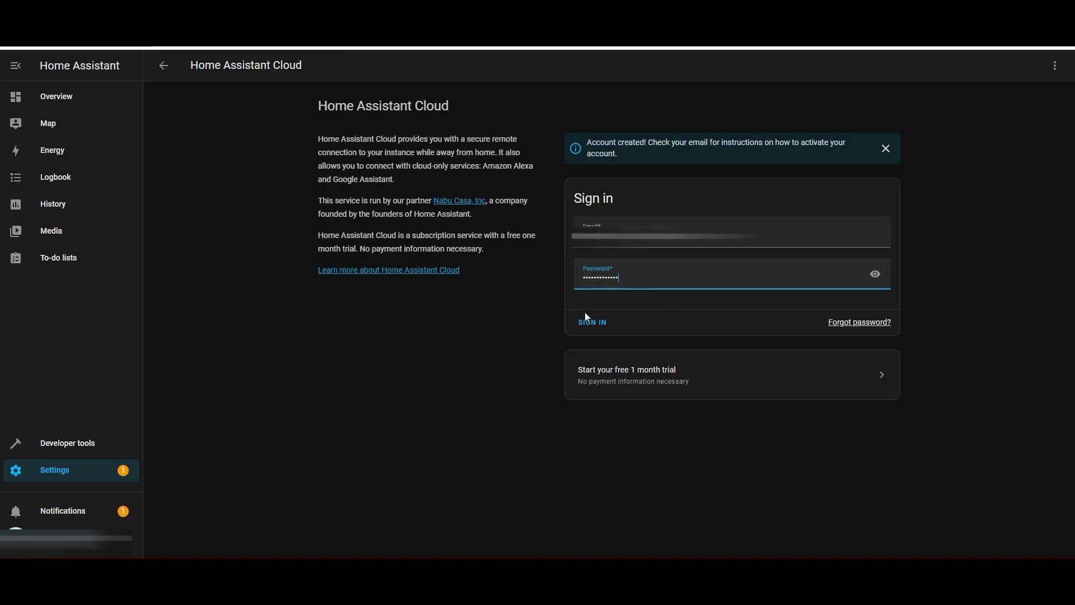
{"action": "left_click", "coordinate": [597, 321]}
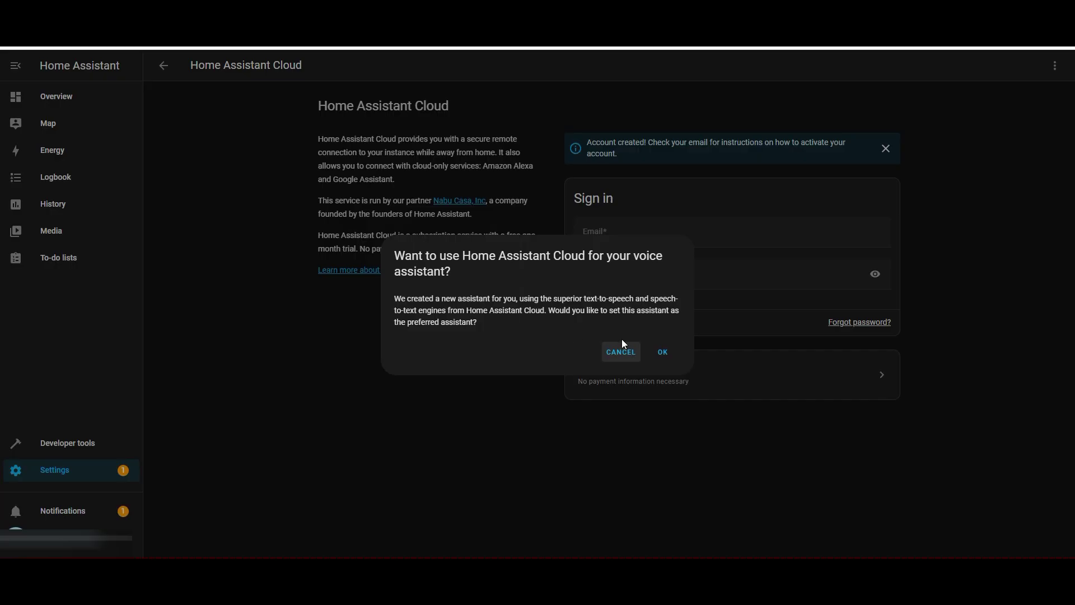
Step: Accept Home Assistant Cloud as the preferred voice assistant
{"action": "left_click", "coordinate": [669, 355]}
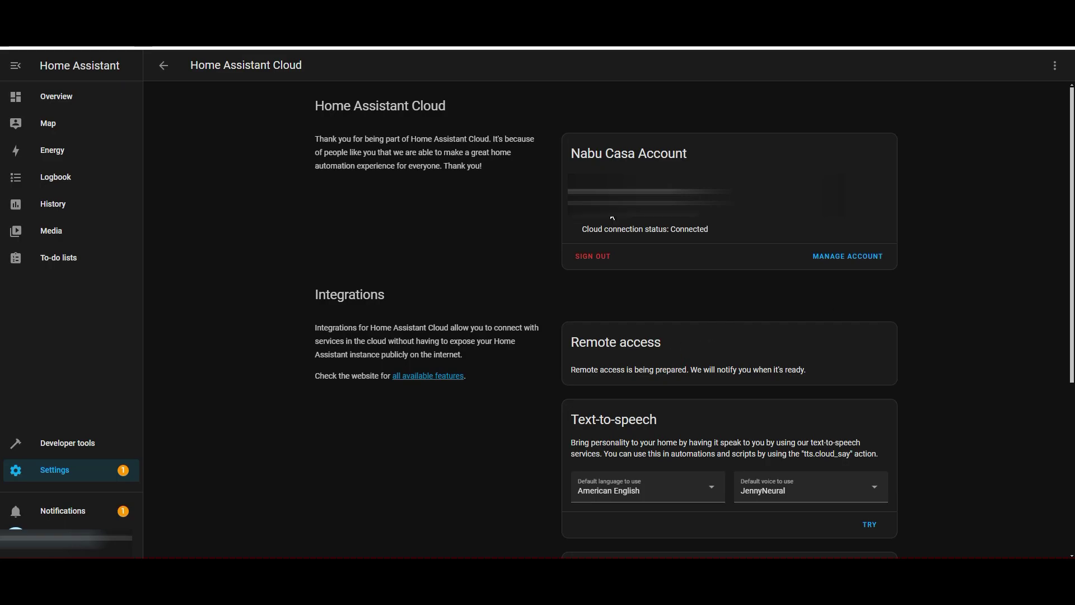
{"action": "scroll", "coordinate": [749, 290], "scroll_direction": "down", "scroll_amount": 1}
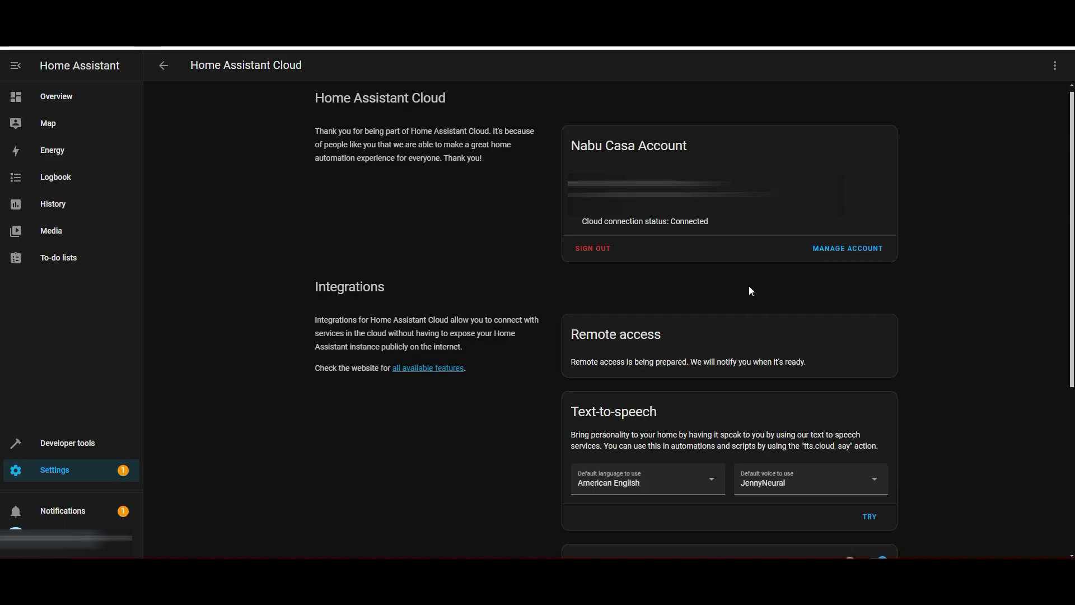
{"action": "scroll", "coordinate": [750, 287], "scroll_direction": "down", "scroll_amount": 2}
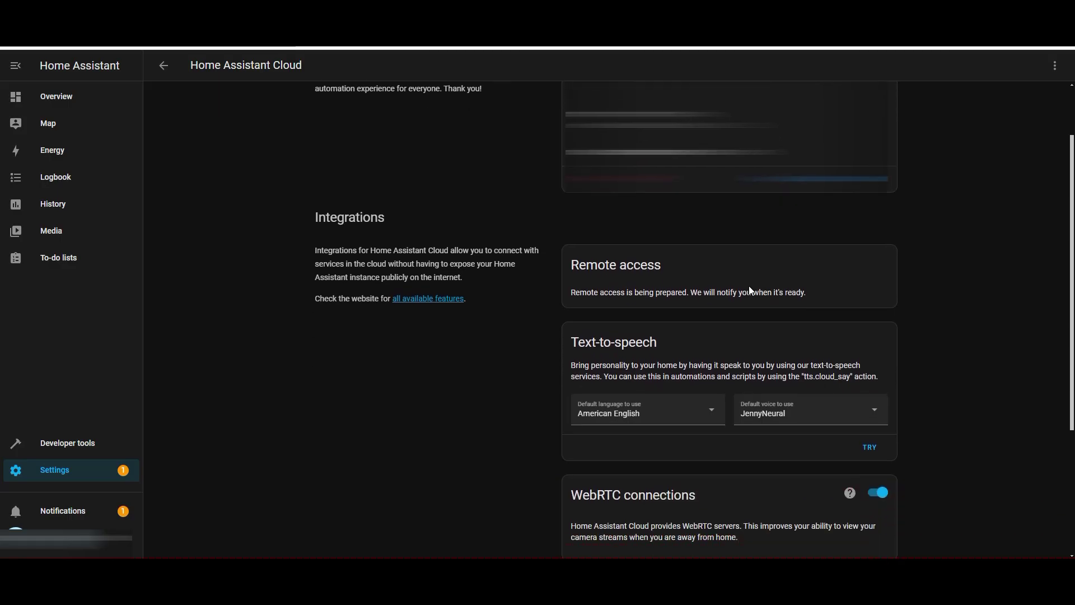
{"action": "scroll", "coordinate": [749, 290], "scroll_direction": "down", "scroll_amount": 2}
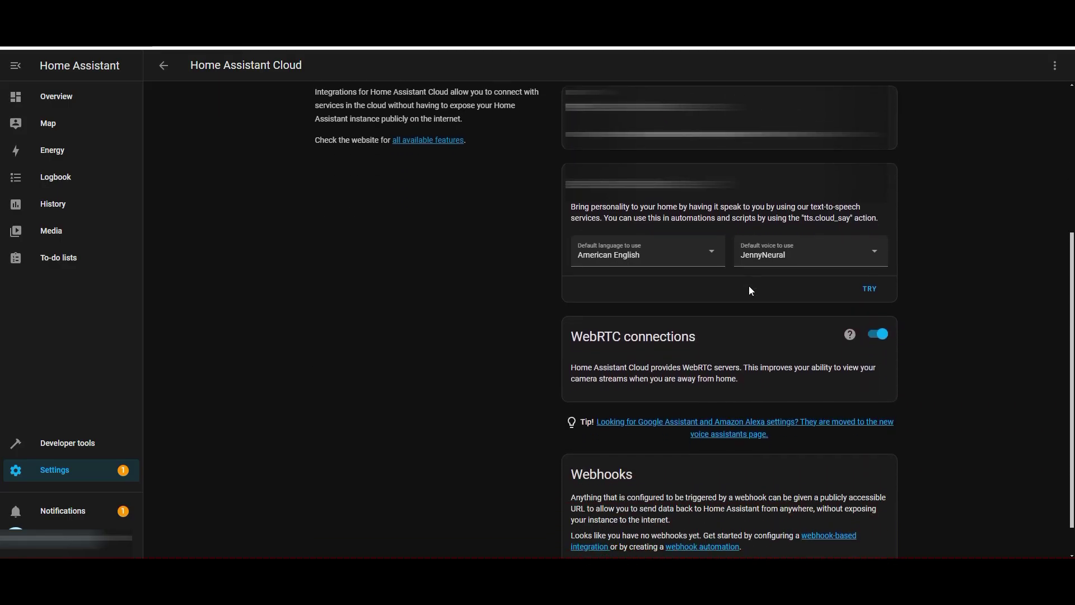
Step: Set the text-to-speech default language to British English
{"action": "left_click", "coordinate": [654, 257]}
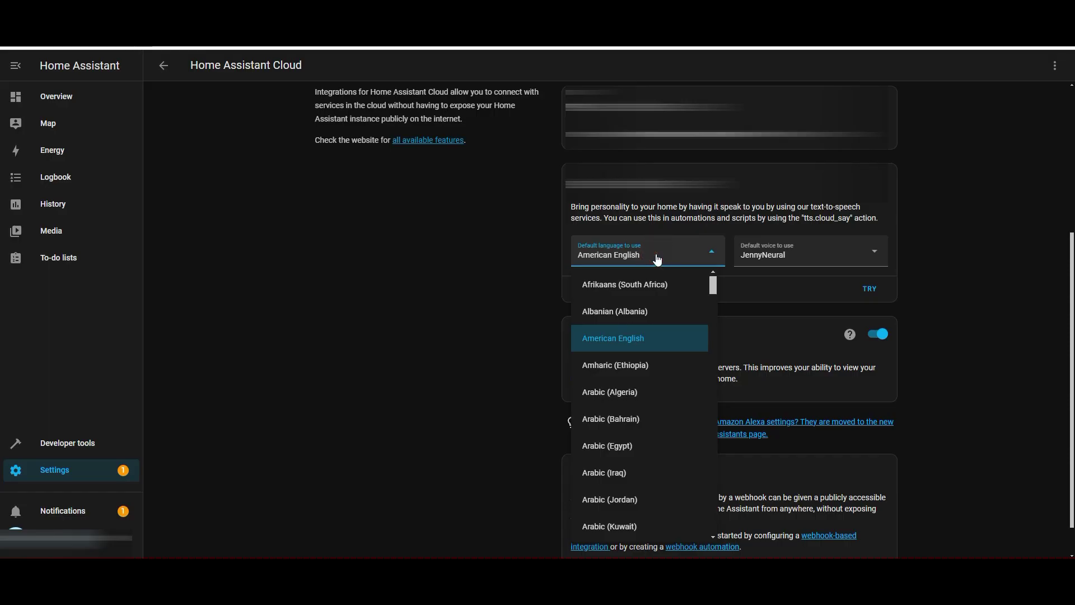
{"action": "scroll", "coordinate": [650, 390], "scroll_direction": "down", "scroll_amount": 8}
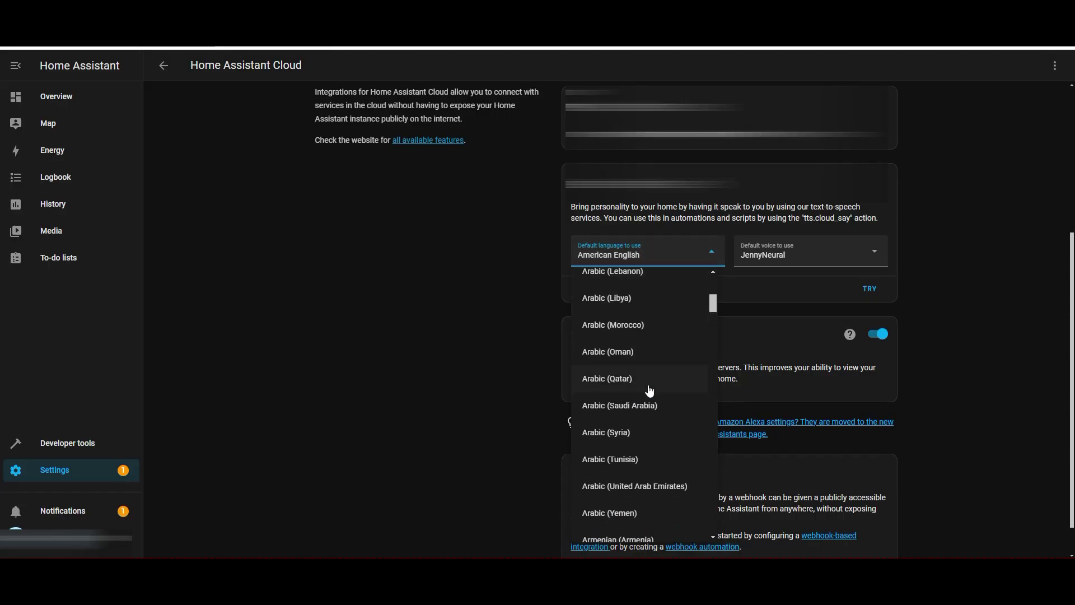
{"action": "scroll", "coordinate": [650, 391], "scroll_direction": "down", "scroll_amount": 3}
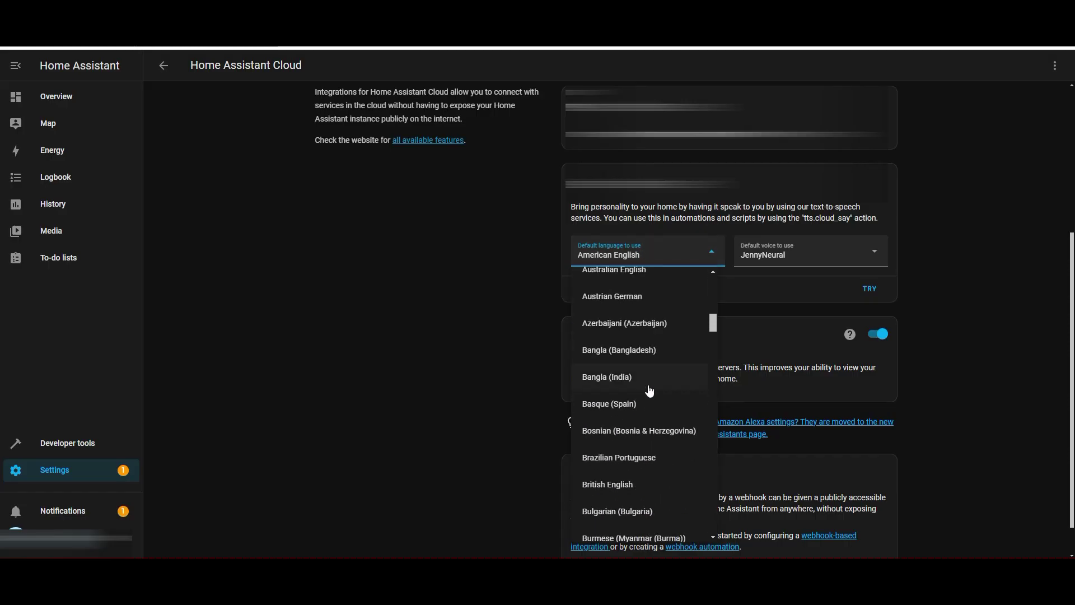
{"action": "left_click", "coordinate": [626, 477]}
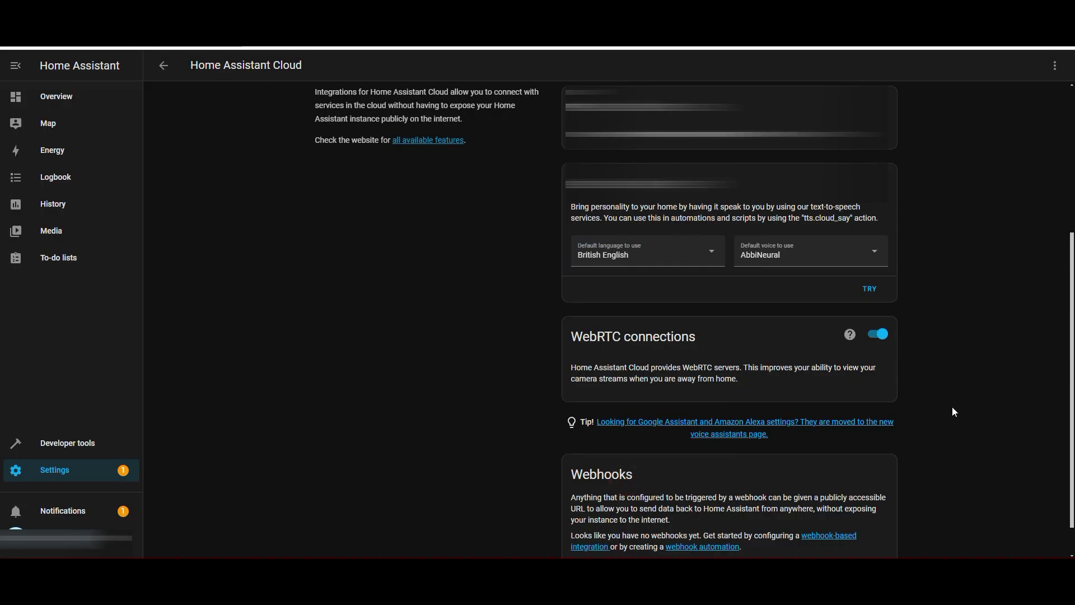
{"action": "scroll", "coordinate": [954, 411], "scroll_direction": "down", "scroll_amount": 1}
{"action": "scroll", "coordinate": [952, 415], "scroll_direction": "up", "scroll_amount": 6}
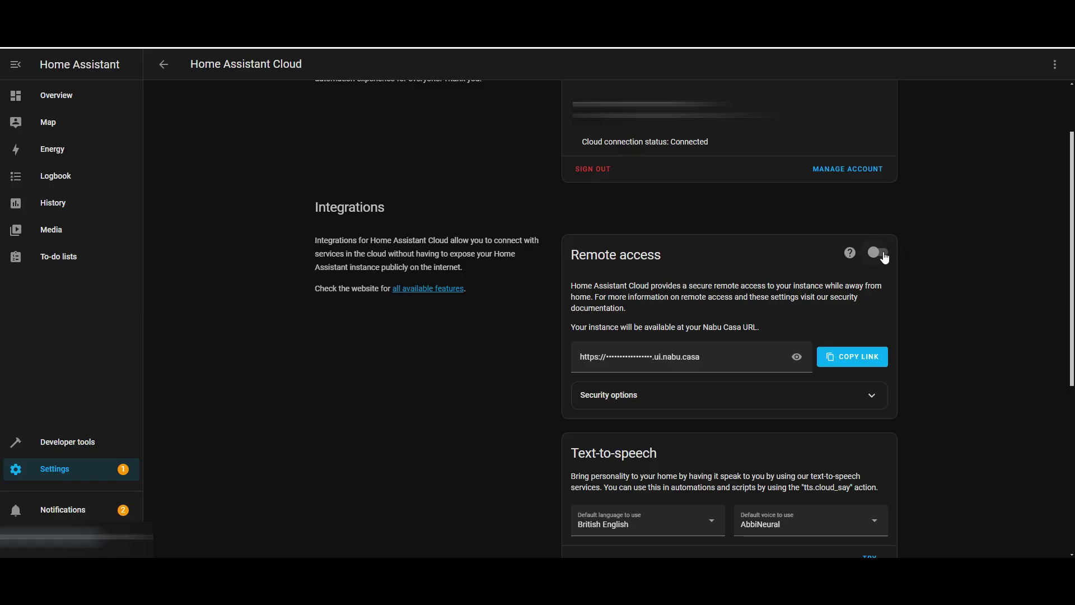
Step: Switch on Remote access so the instance is reachable at its Nabu Casa URL
{"action": "left_click", "coordinate": [878, 253]}
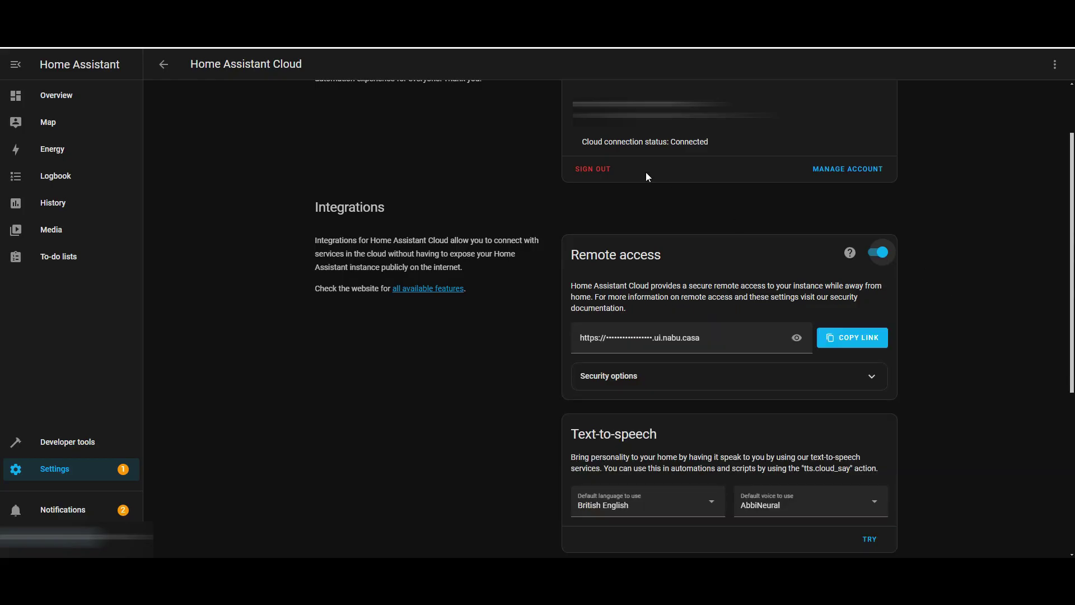
{"action": "scroll", "coordinate": [479, 381], "scroll_direction": "down", "scroll_amount": 5}
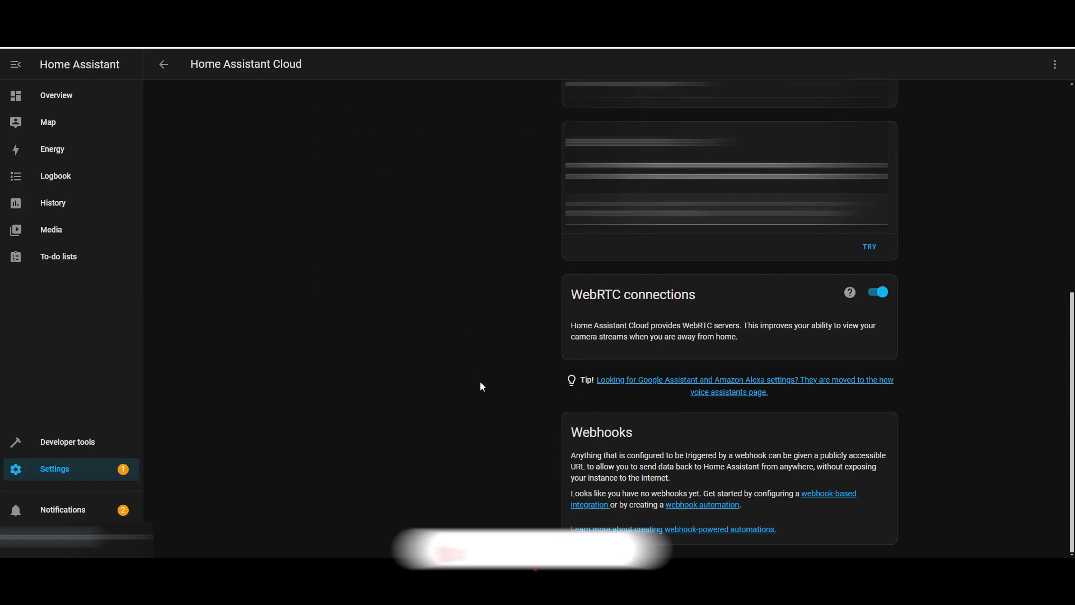
{"action": "scroll", "coordinate": [479, 381], "scroll_direction": "up", "scroll_amount": 6}
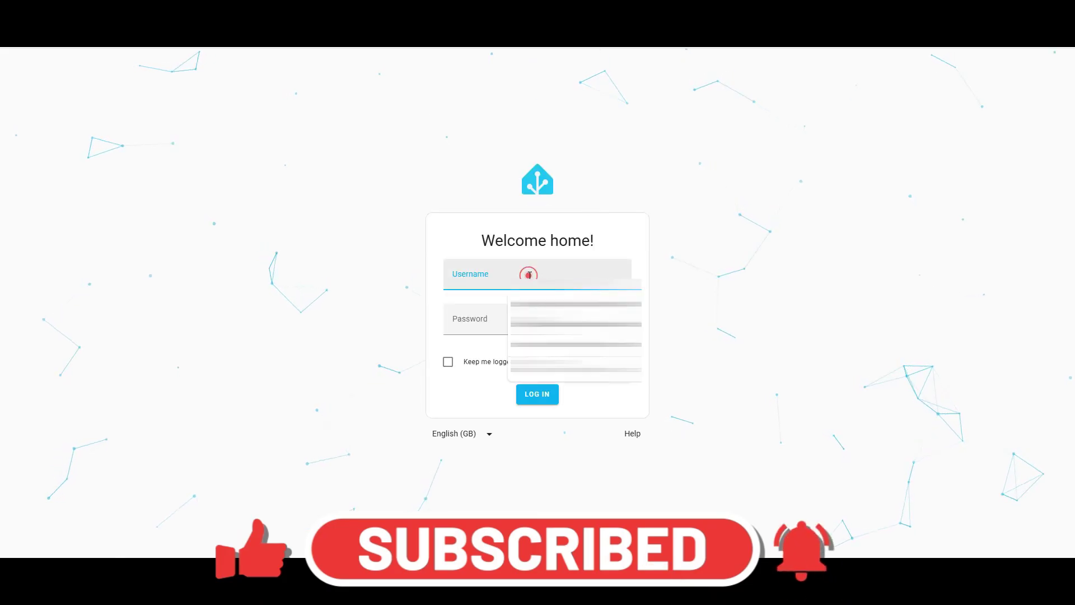
Step: Enter the Home Assistant username and password on the Welcome home! screen
{"action": "left_click", "coordinate": [495, 274]}
{"action": "type", "text": "a"}
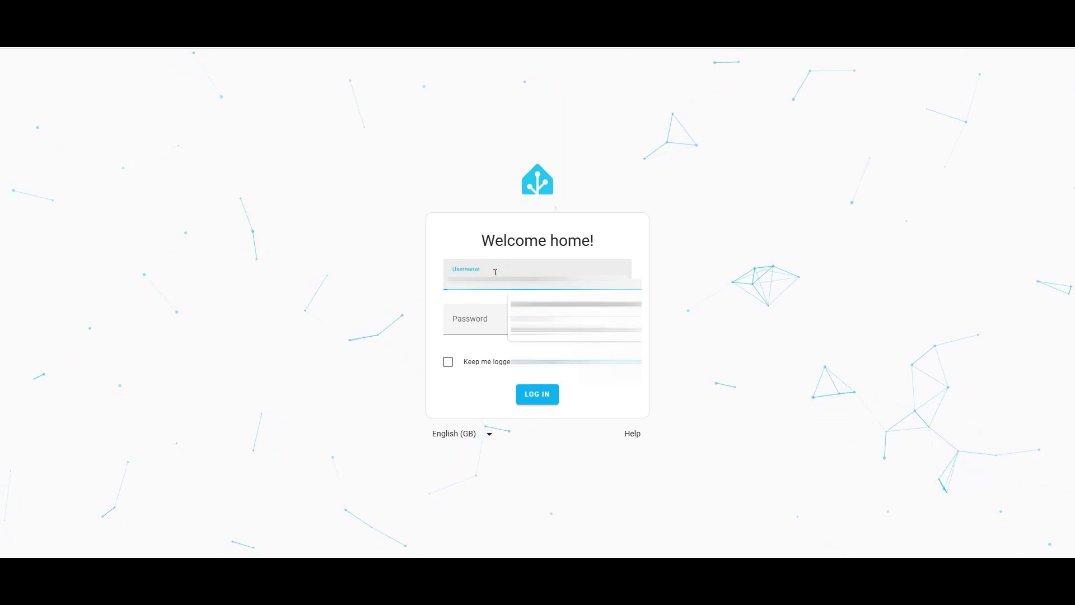
{"action": "key", "text": "Tab"}
{"action": "type", "text": "••••••"}
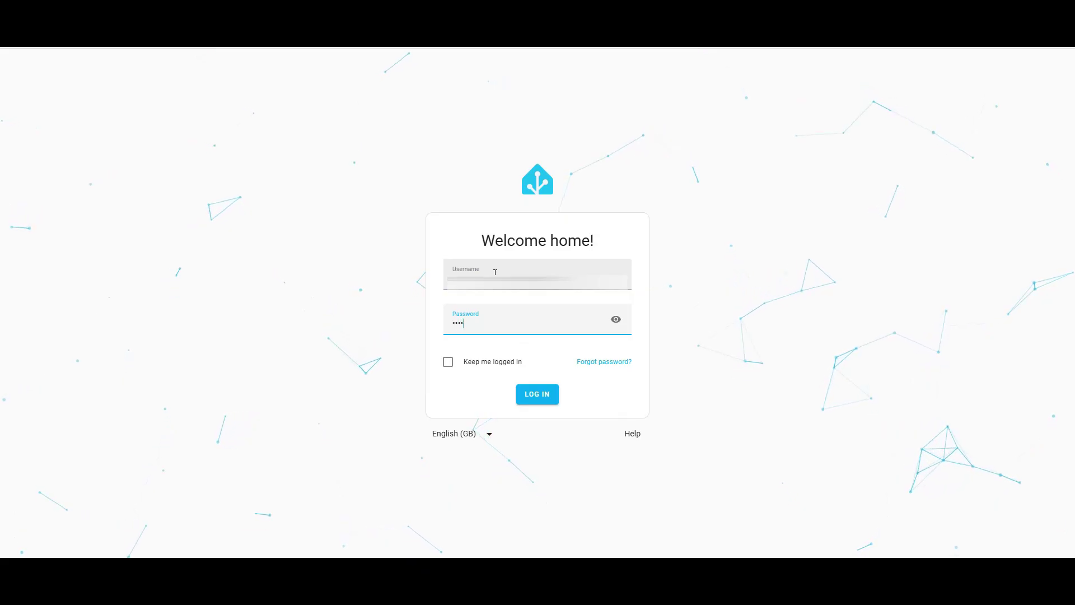
{"action": "type", "text": "••••••••"}
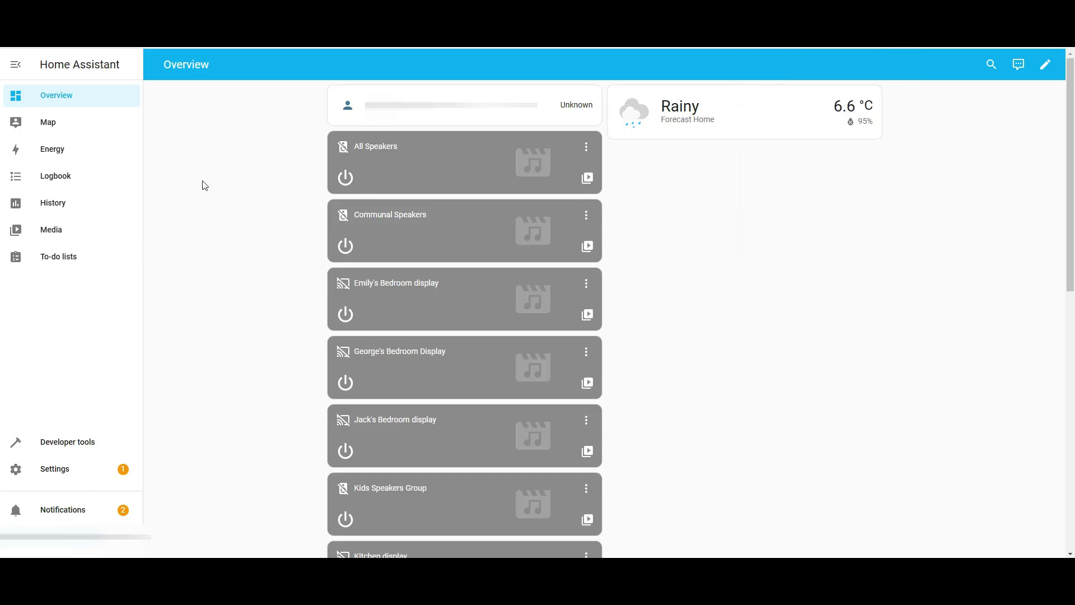
Step: Open Settings > Home Assistant Cloud to check its logged-in, connected status
{"action": "left_click", "coordinate": [56, 473]}
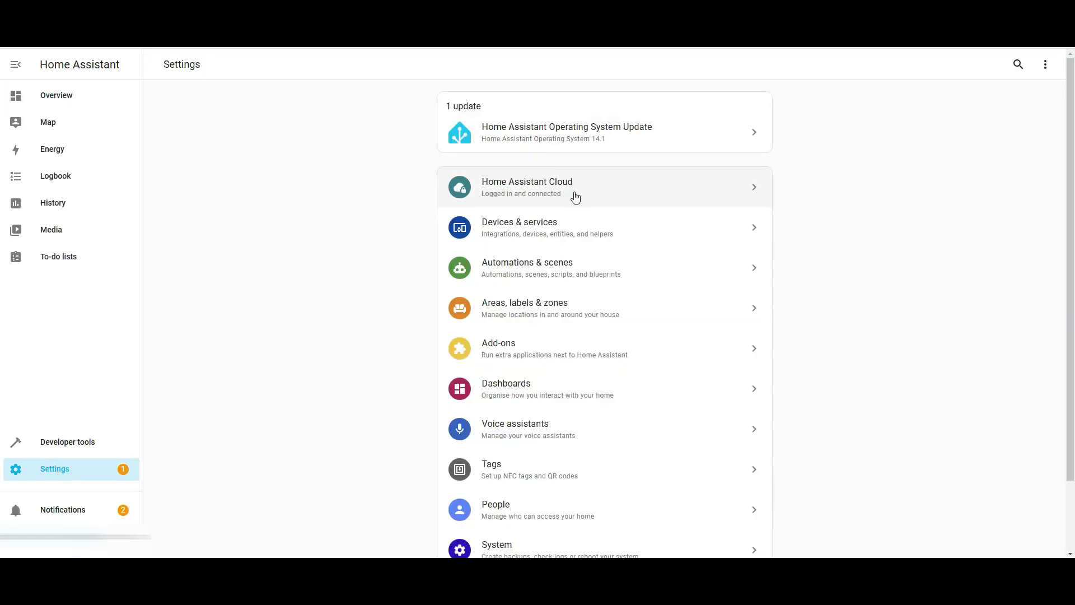
{"action": "left_click", "coordinate": [603, 189]}
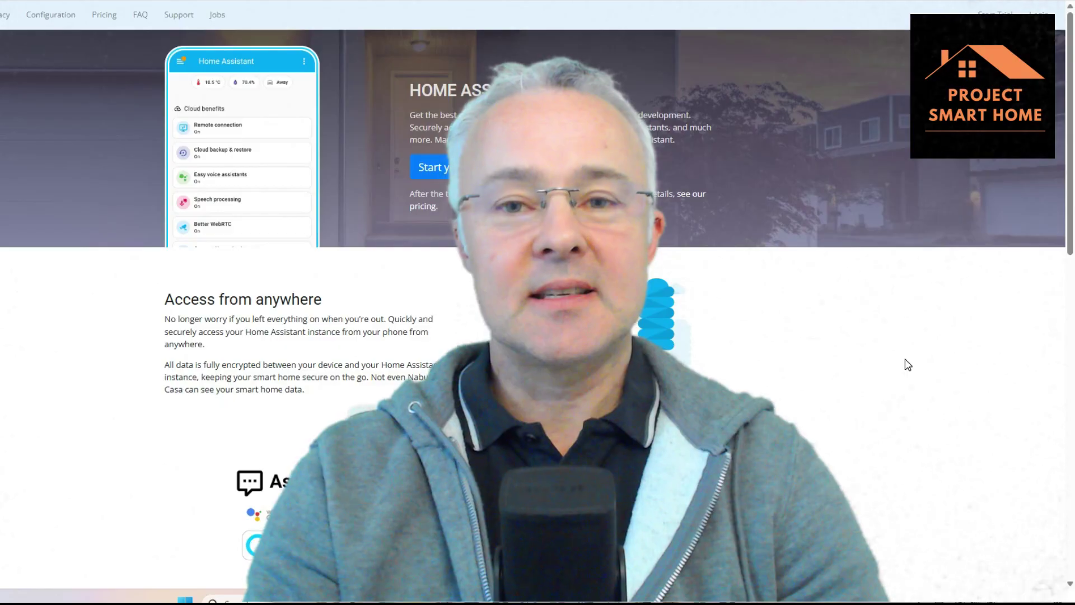
Step: Scroll down through the Home Assistant Cloud feature overview on the Nabu Casa page
{"action": "scroll", "coordinate": [906, 360], "scroll_direction": "down", "scroll_amount": 2}
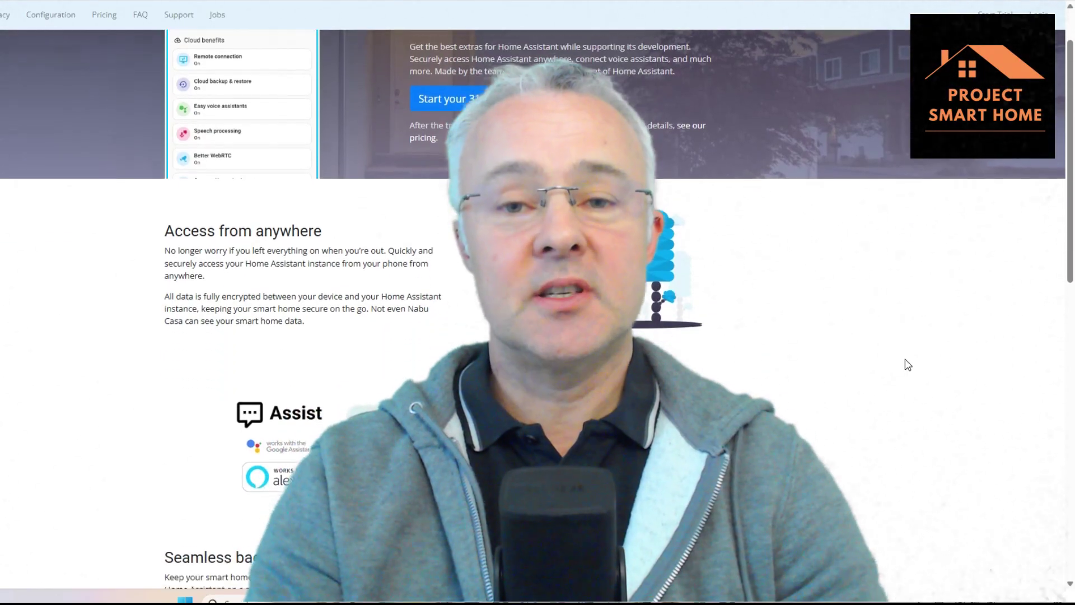
{"action": "scroll", "coordinate": [907, 364], "scroll_direction": "down", "scroll_amount": 2}
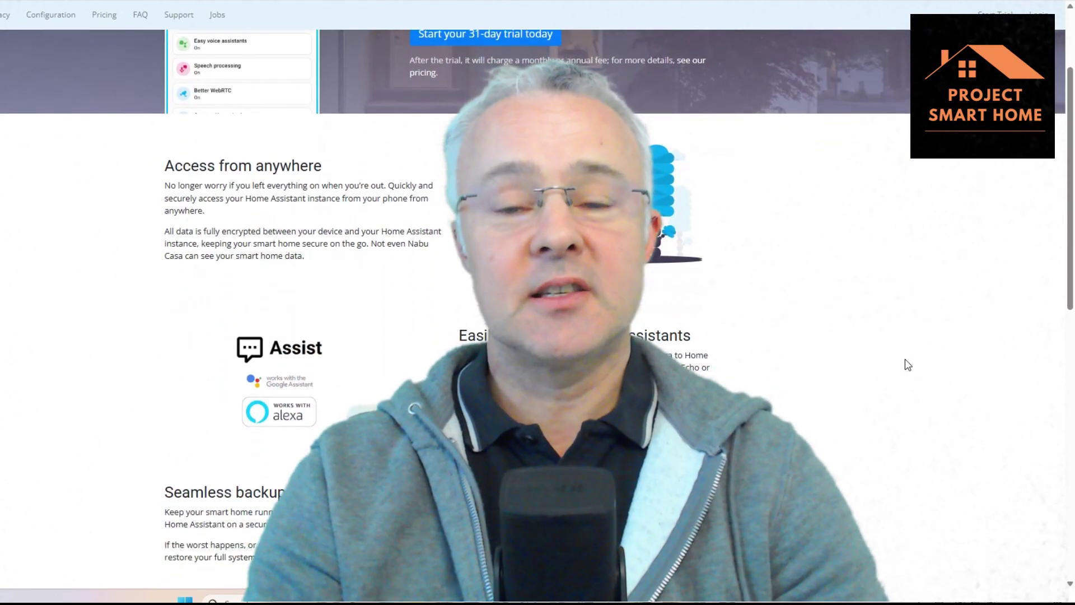
{"action": "scroll", "coordinate": [908, 365], "scroll_direction": "down", "scroll_amount": 2}
{"action": "scroll", "coordinate": [908, 365], "scroll_direction": "down", "scroll_amount": 1}
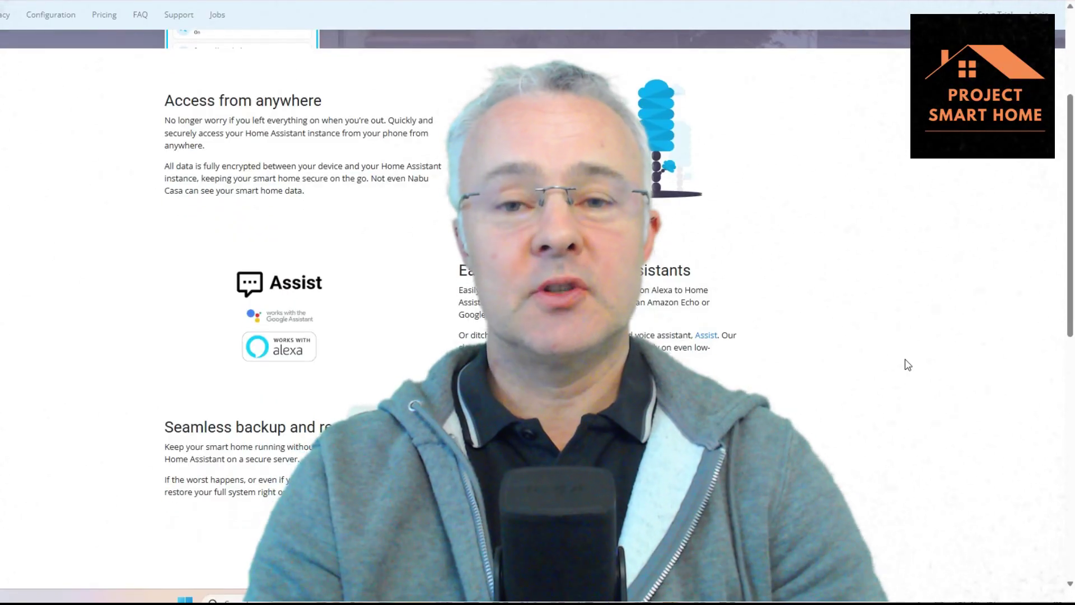
{"action": "scroll", "coordinate": [907, 365], "scroll_direction": "down", "scroll_amount": 2}
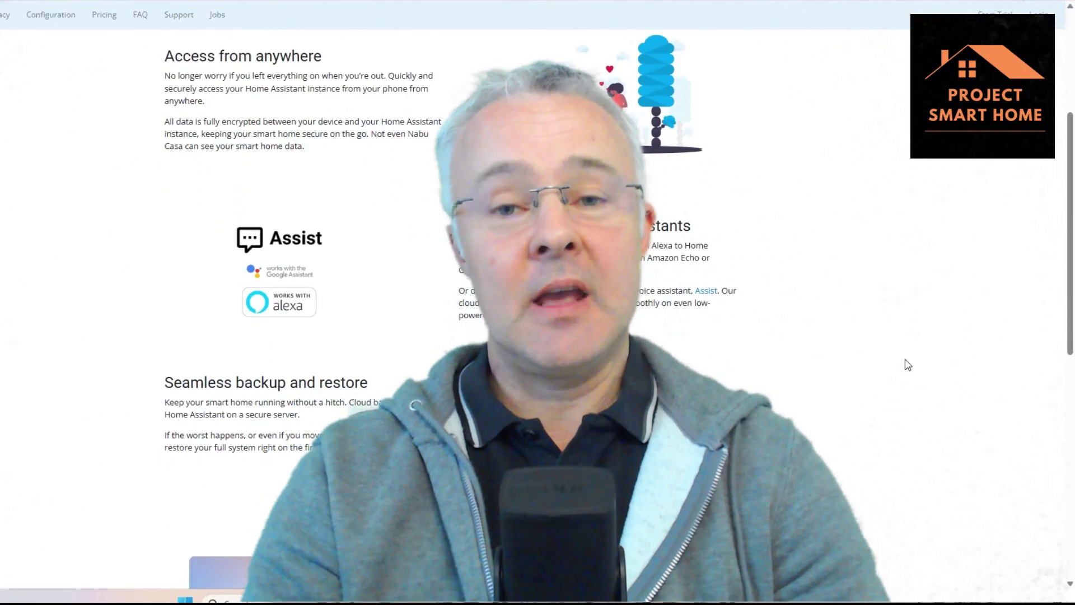
{"action": "scroll", "coordinate": [907, 365], "scroll_direction": "down", "scroll_amount": 3}
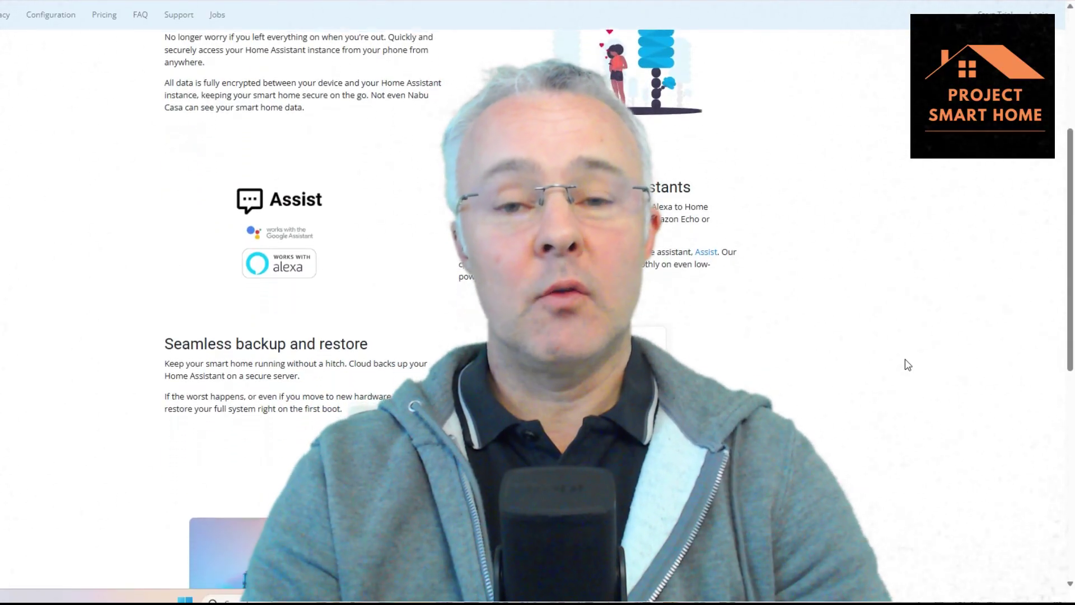
{"action": "scroll", "coordinate": [907, 365], "scroll_direction": "down", "scroll_amount": 1}
{"action": "scroll", "coordinate": [908, 364], "scroll_direction": "down", "scroll_amount": 4}
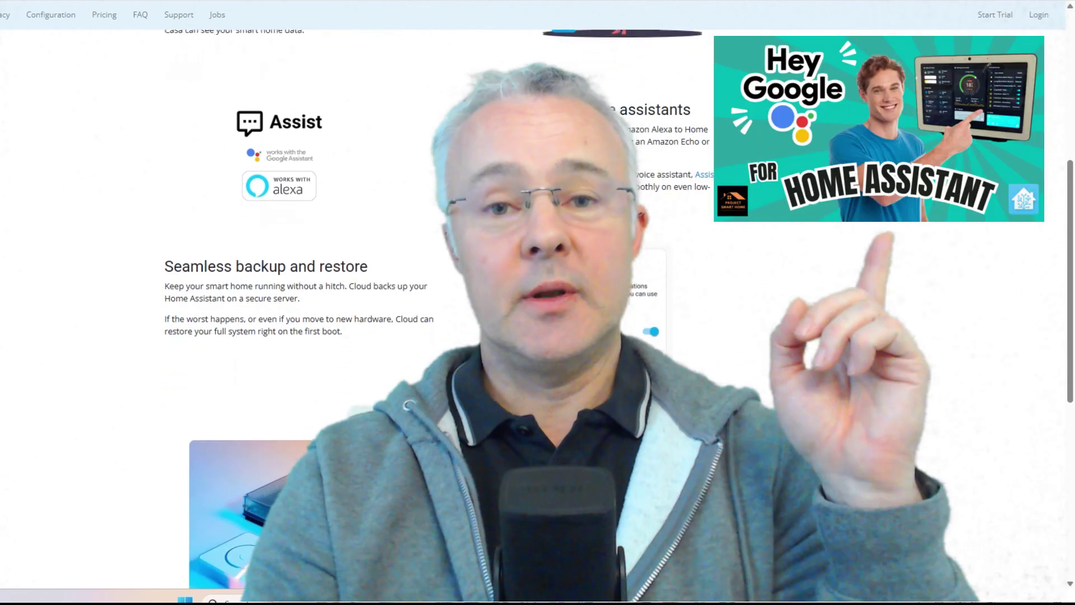
{"action": "scroll", "coordinate": [908, 365], "scroll_direction": "down", "scroll_amount": 3}
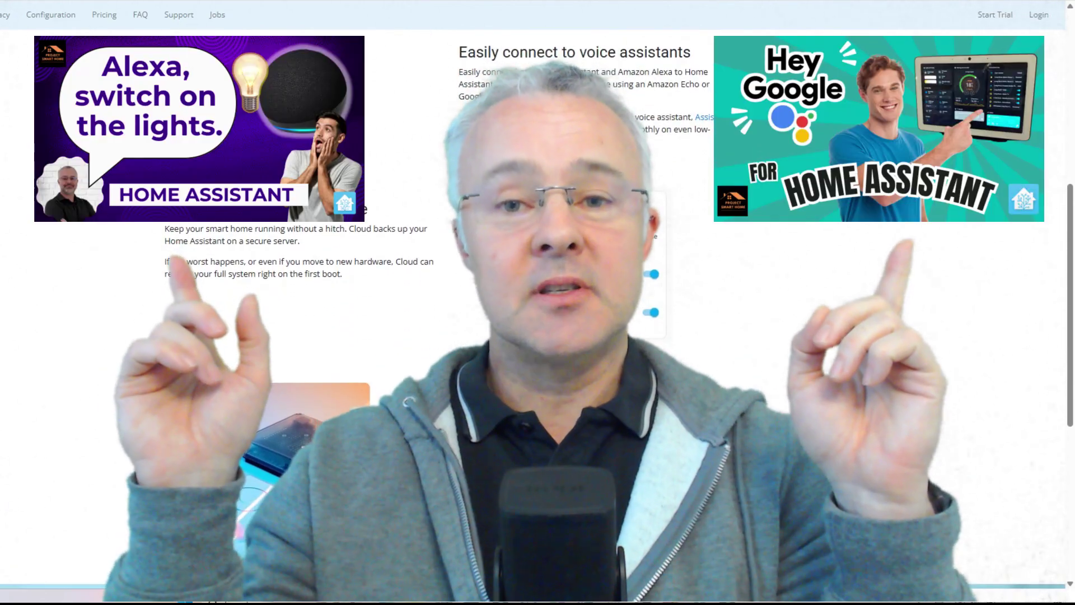
{"action": "scroll", "coordinate": [908, 365], "scroll_direction": "down", "scroll_amount": 3}
{"action": "scroll", "coordinate": [908, 364], "scroll_direction": "down", "scroll_amount": 3}
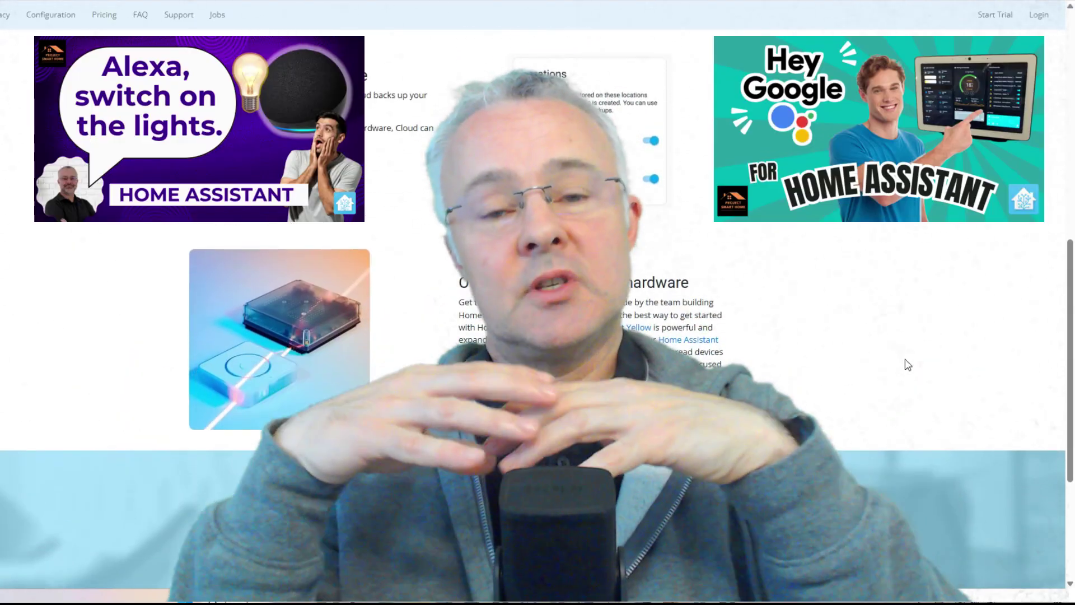
{"action": "scroll", "coordinate": [908, 365], "scroll_direction": "down", "scroll_amount": 3}
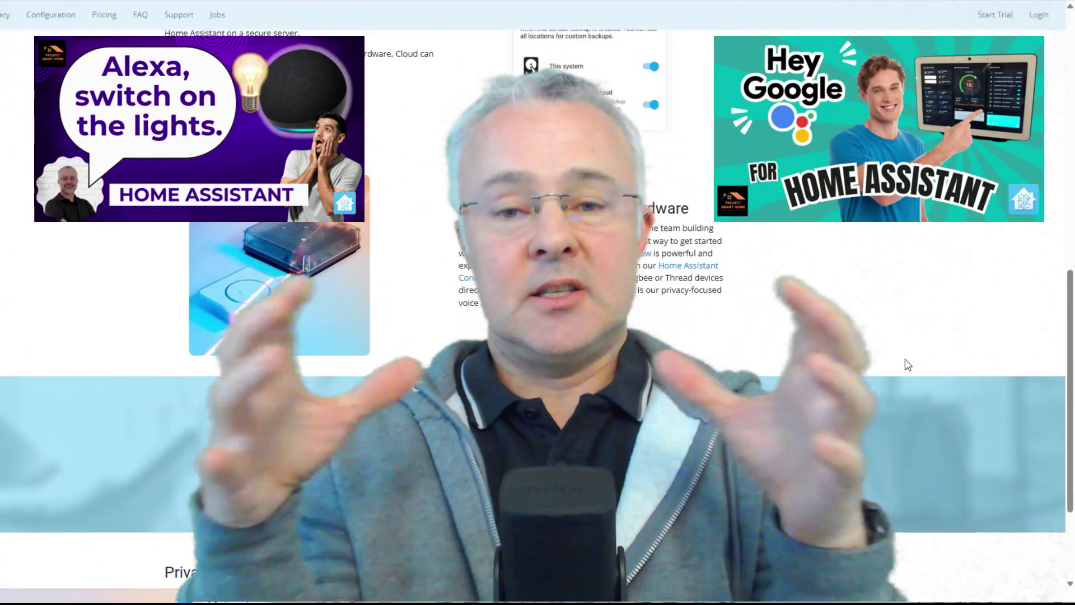
{"action": "scroll", "coordinate": [908, 364], "scroll_direction": "down", "scroll_amount": 3}
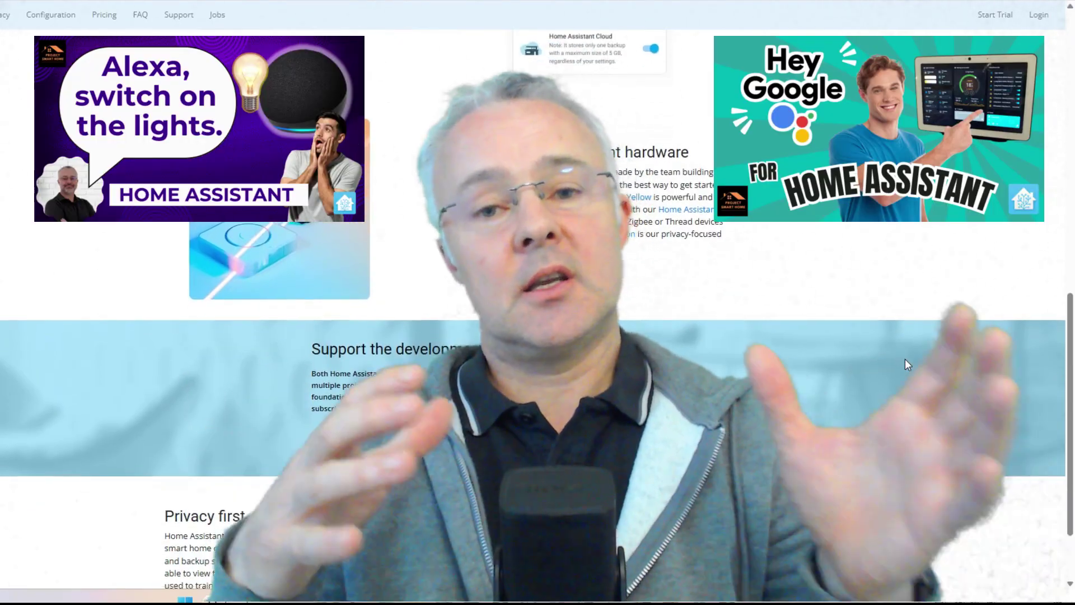
{"action": "scroll", "coordinate": [905, 359], "scroll_direction": "down", "scroll_amount": 2}
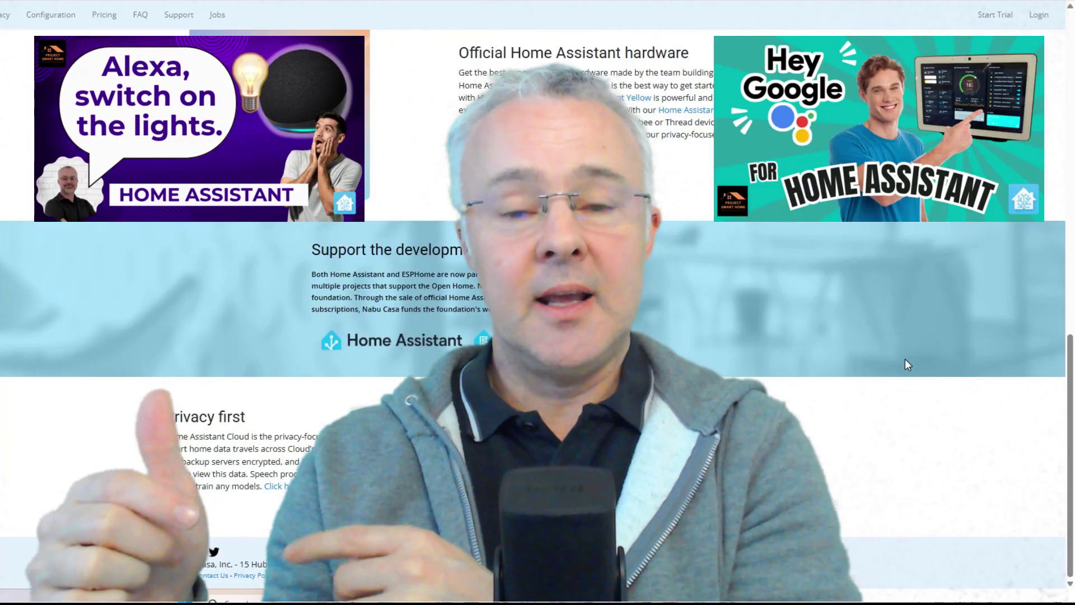
Step: Scroll back up to the 31-day trial offer and the 'Access from anywhere' section
{"action": "scroll", "coordinate": [908, 364], "scroll_direction": "up", "scroll_amount": 2}
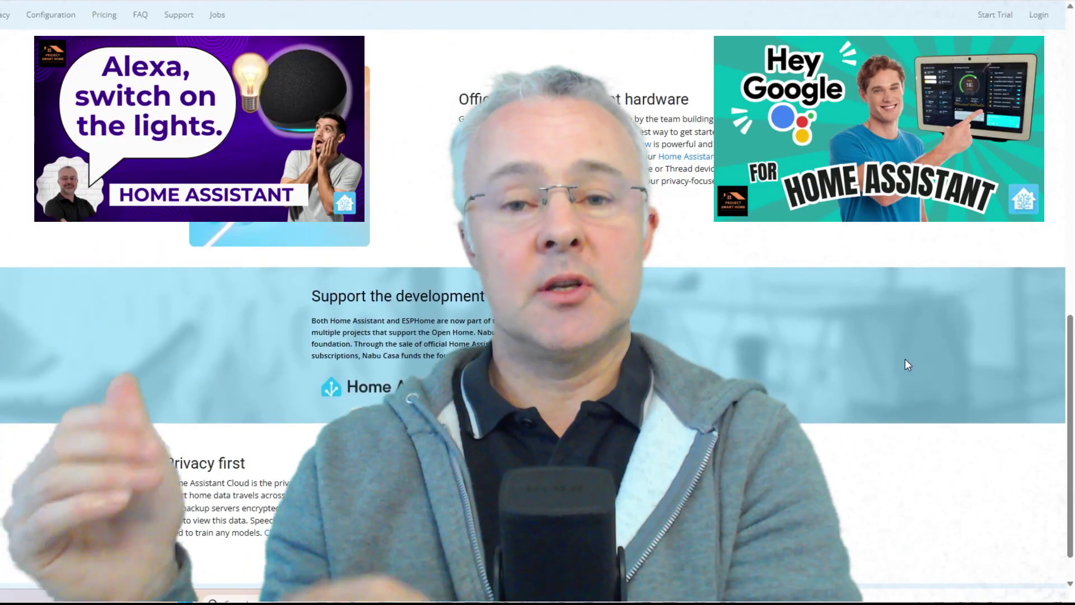
{"action": "scroll", "coordinate": [906, 360], "scroll_direction": "up", "scroll_amount": 3}
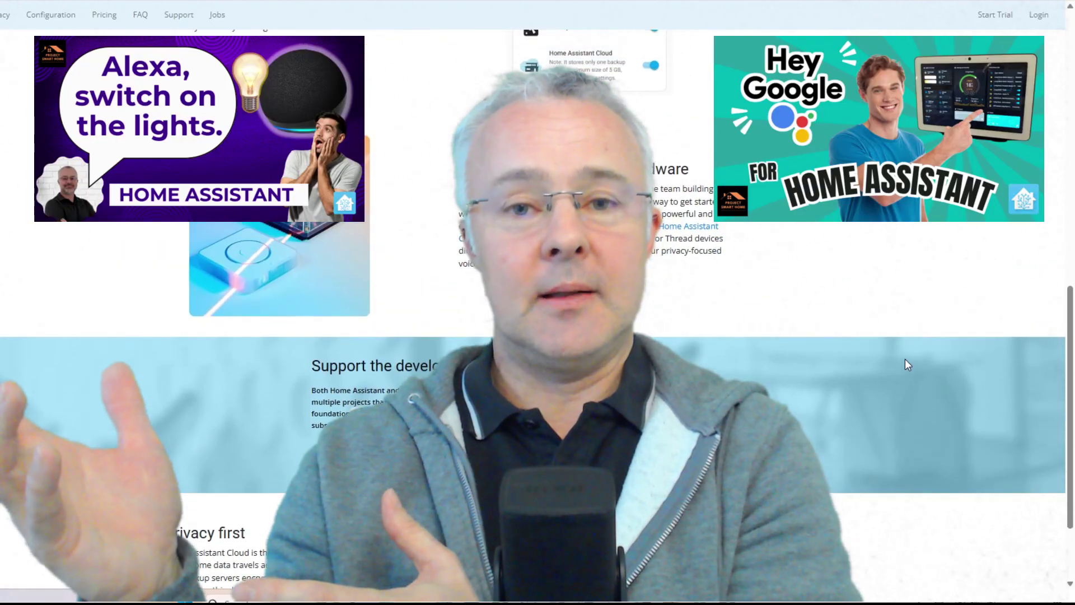
{"action": "scroll", "coordinate": [908, 365], "scroll_direction": "up", "scroll_amount": 2}
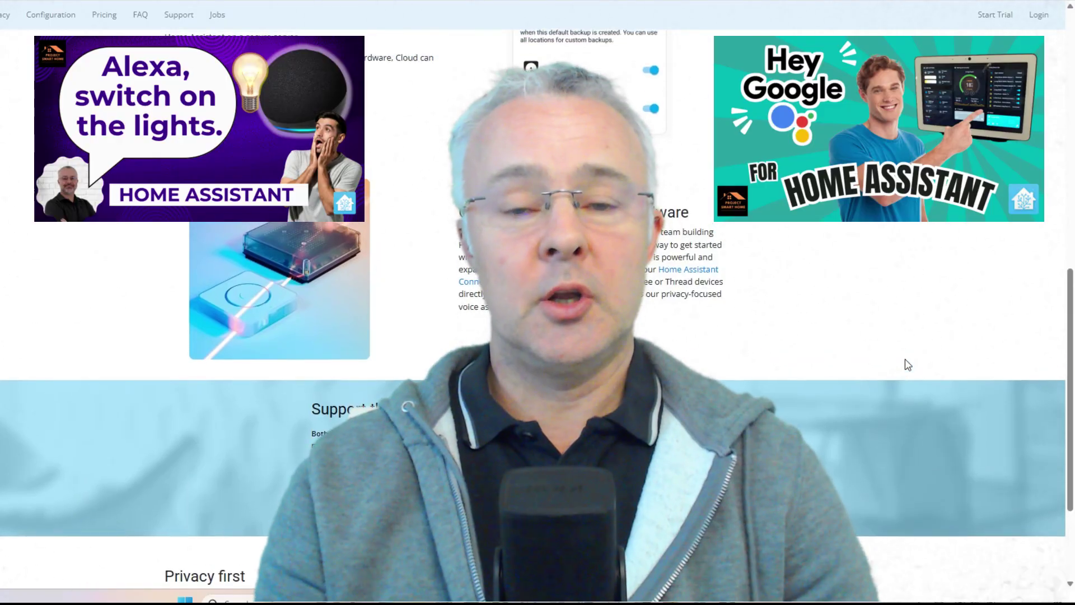
{"action": "scroll", "coordinate": [908, 364], "scroll_direction": "up", "scroll_amount": 3}
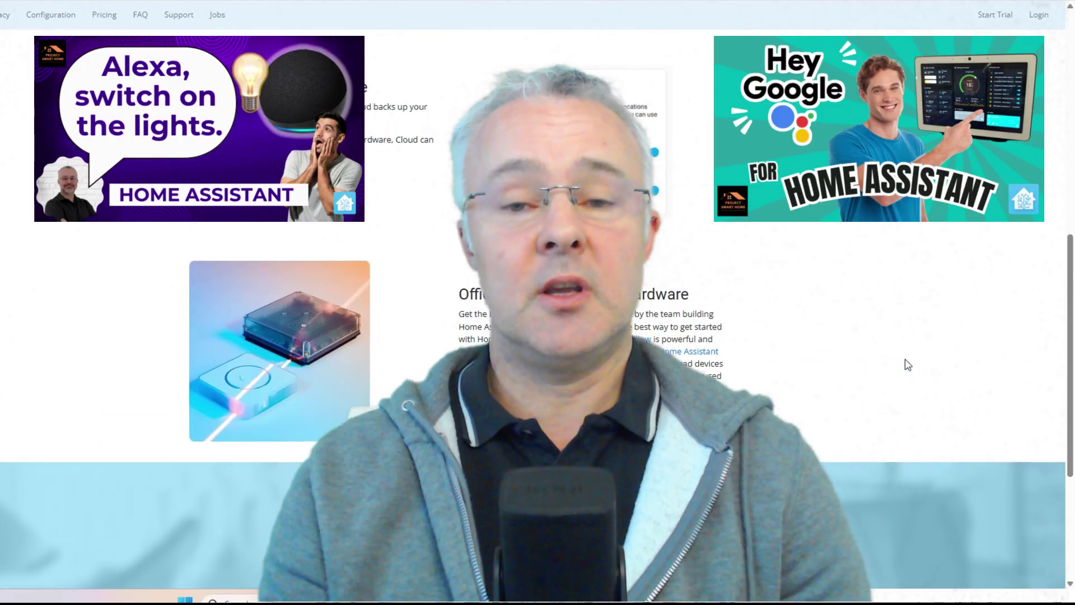
{"action": "scroll", "coordinate": [907, 365], "scroll_direction": "up", "scroll_amount": 2}
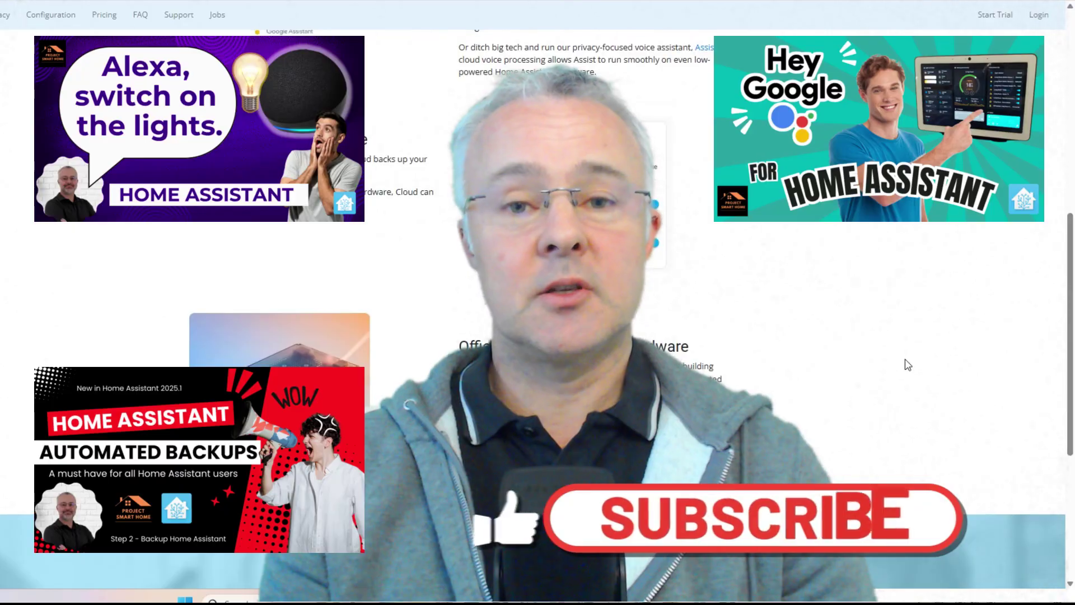
{"action": "scroll", "coordinate": [908, 365], "scroll_direction": "up", "scroll_amount": 3}
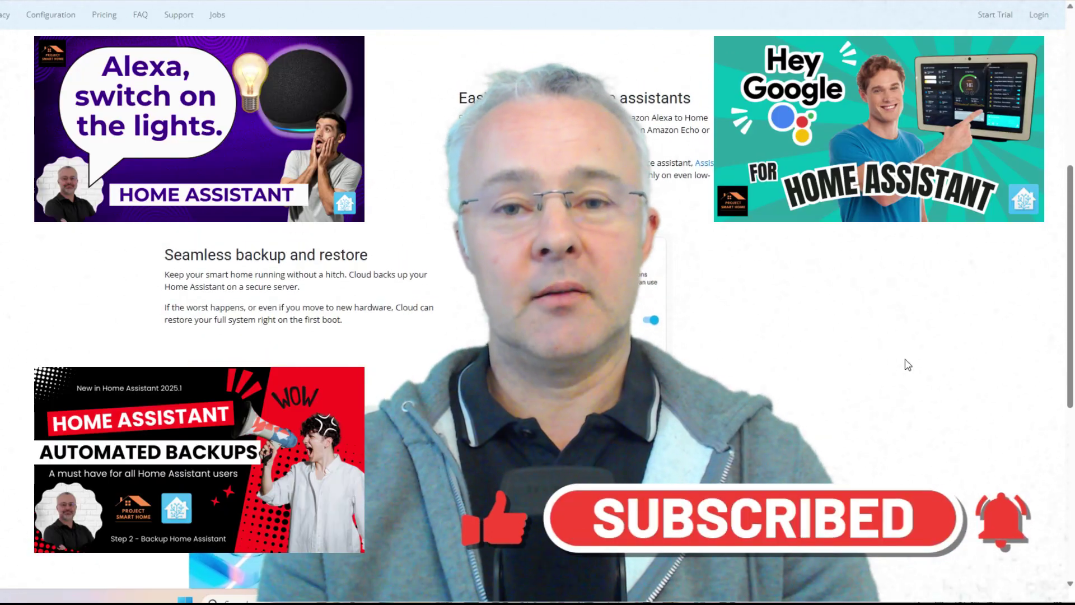
{"action": "scroll", "coordinate": [908, 365], "scroll_direction": "up", "scroll_amount": 1}
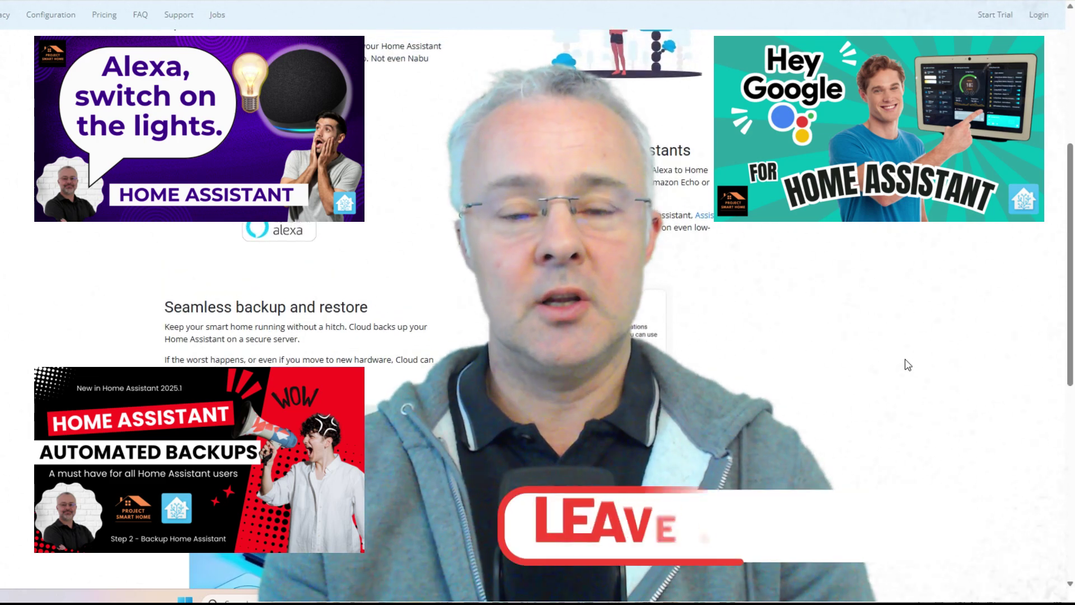
{"action": "scroll", "coordinate": [908, 364], "scroll_direction": "up", "scroll_amount": 2}
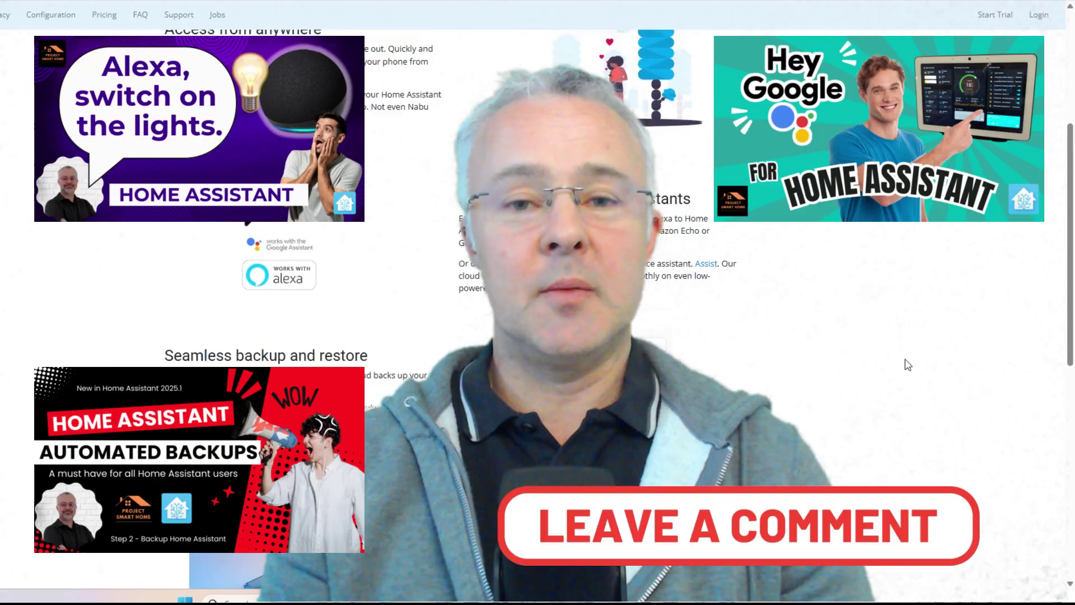
{"action": "scroll", "coordinate": [908, 364], "scroll_direction": "up", "scroll_amount": 3}
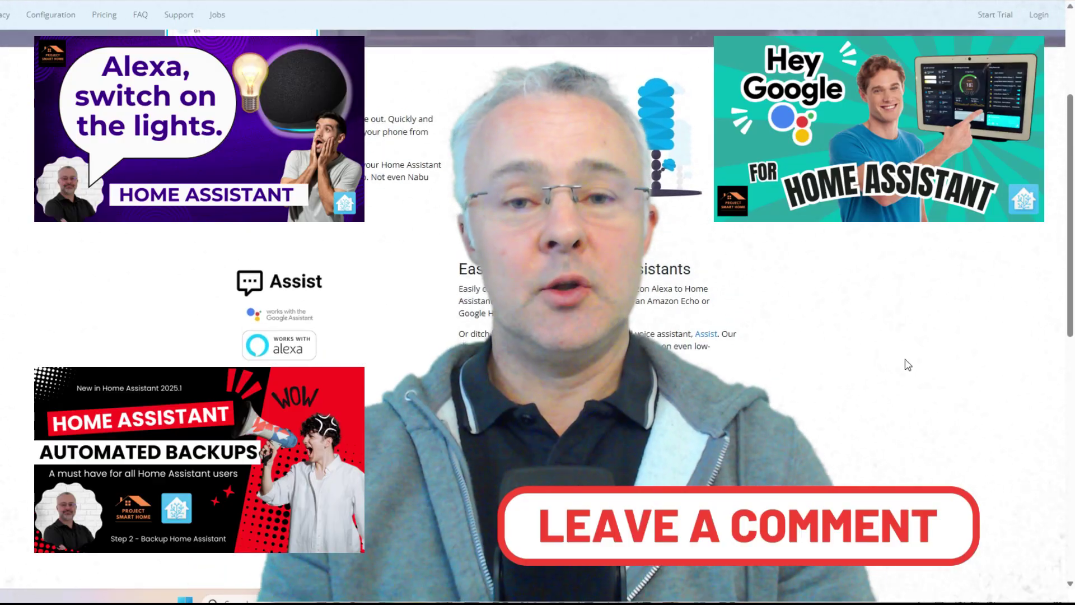
{"action": "scroll", "coordinate": [907, 365], "scroll_direction": "up", "scroll_amount": 2}
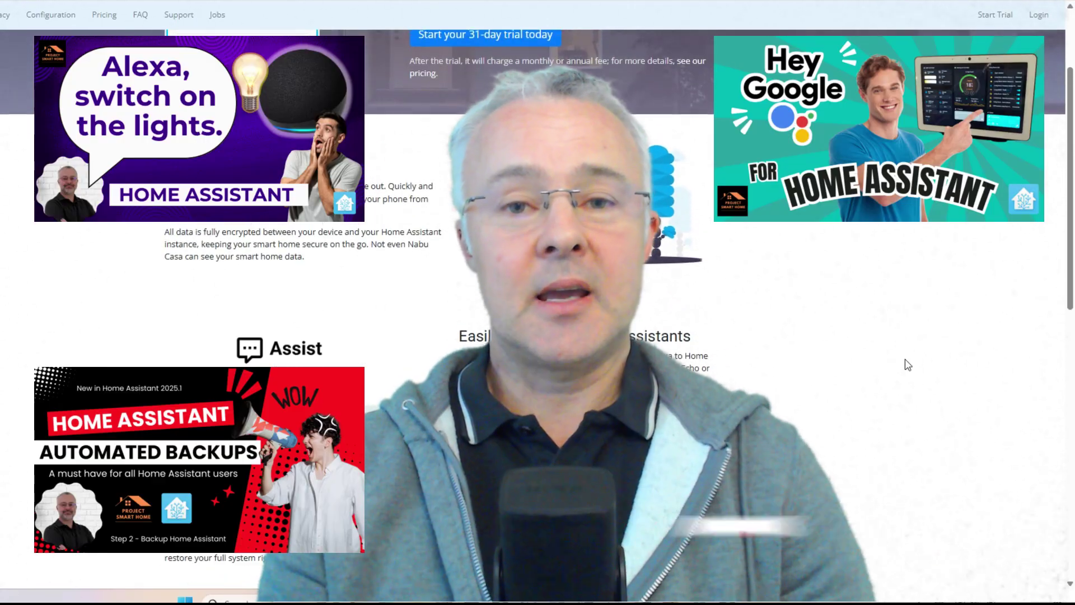
{"action": "scroll", "coordinate": [908, 365], "scroll_direction": "up", "scroll_amount": 3}
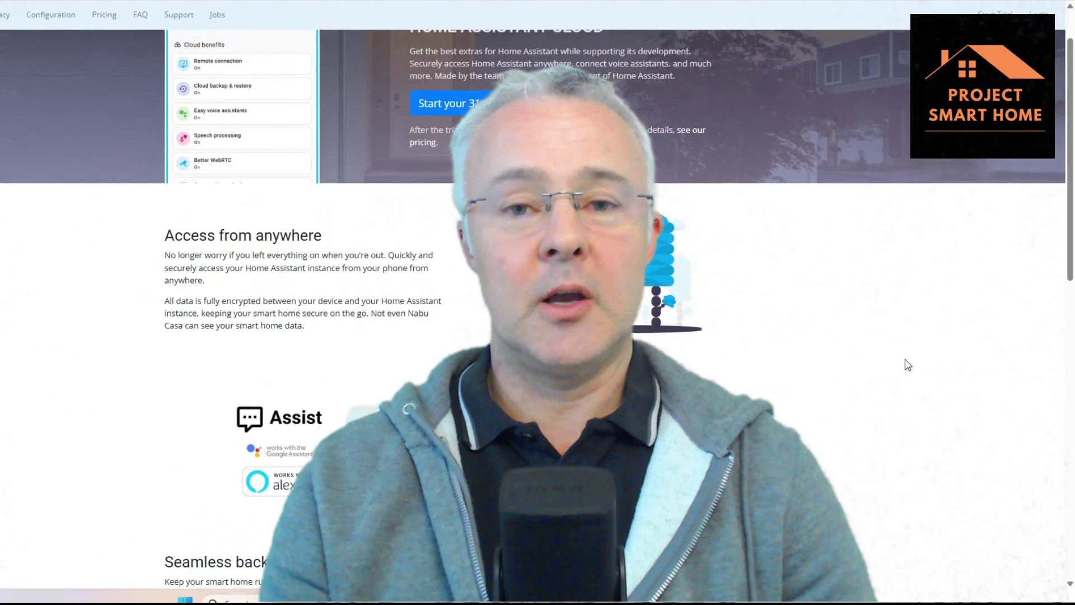
{"action": "scroll", "coordinate": [908, 364], "scroll_direction": "up", "scroll_amount": 2}
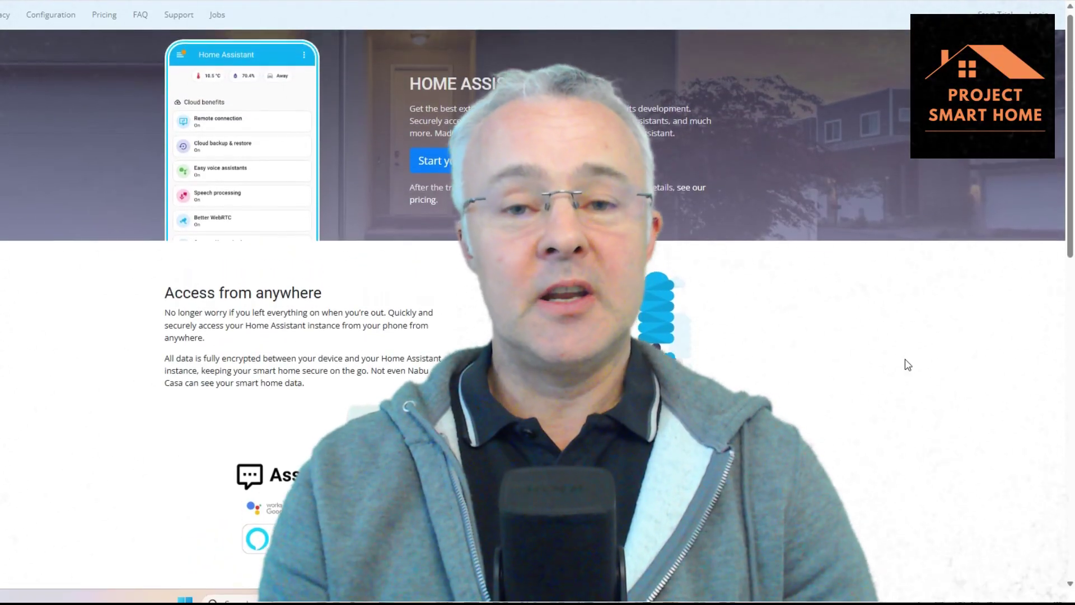